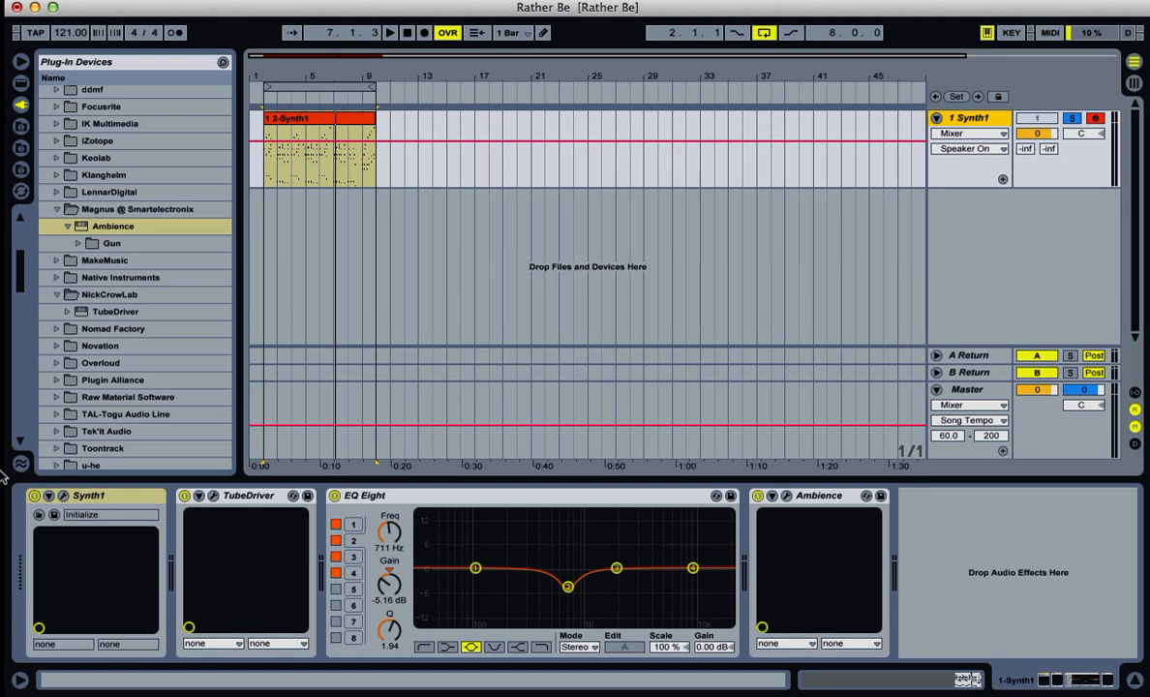
- Switch to Syntorial, view the Group 3 demonstration and return to its challenge
mouse_move(3, 487)
click(16, 594)
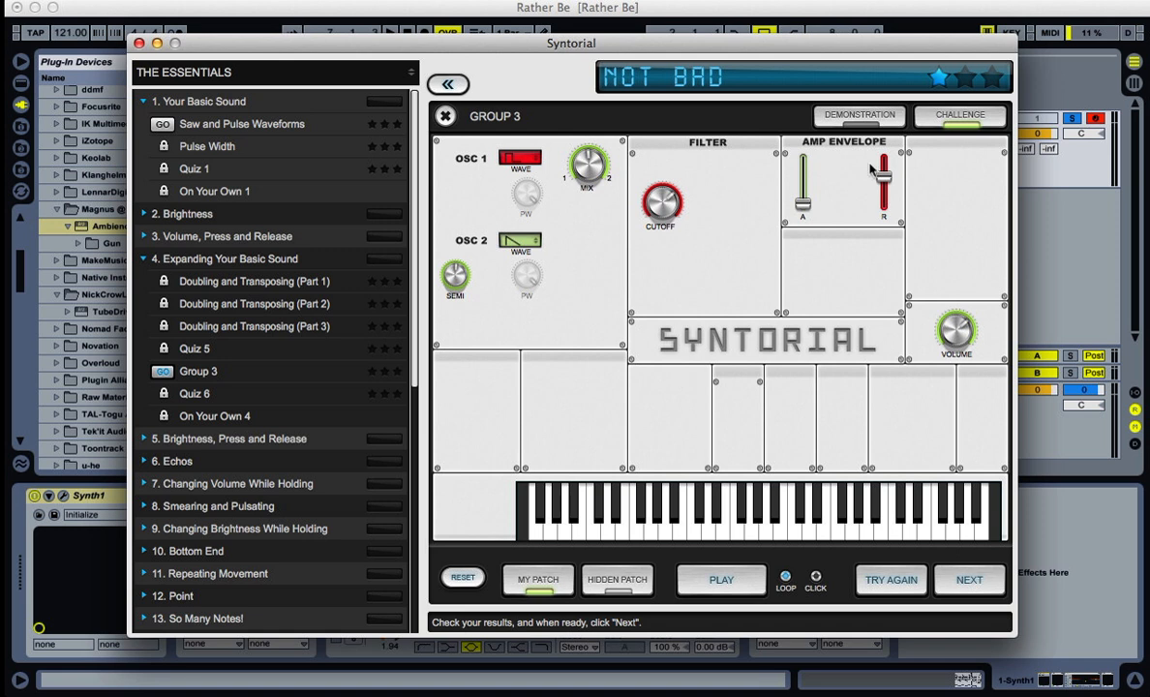
click(859, 122)
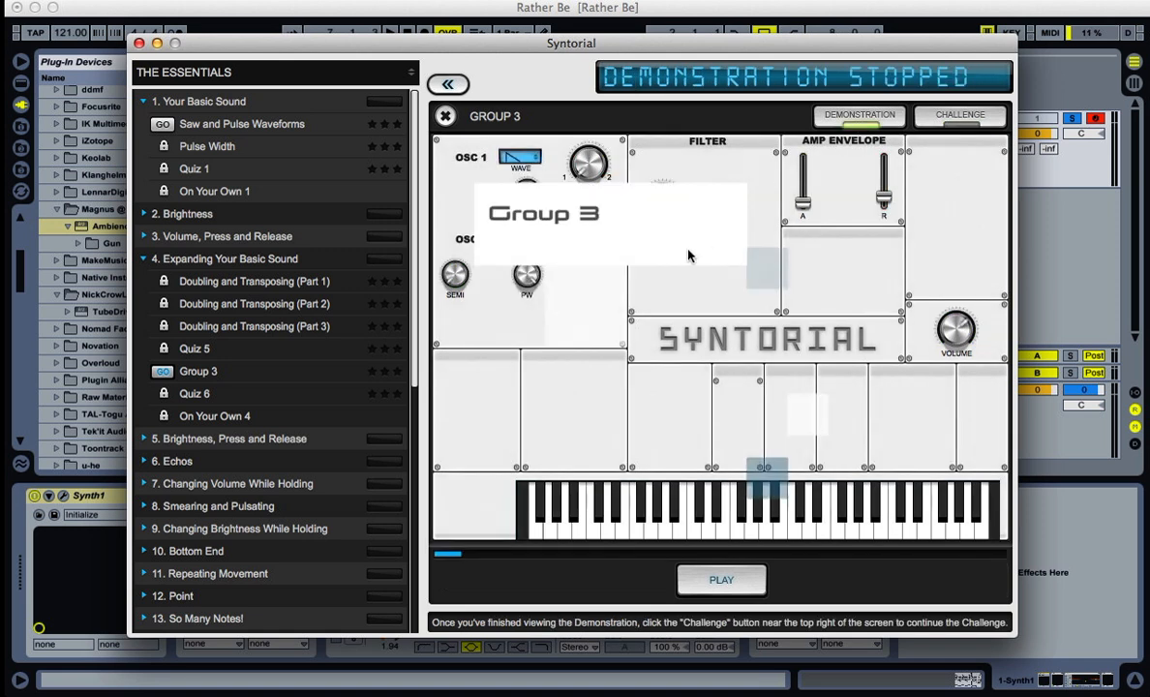
click(987, 126)
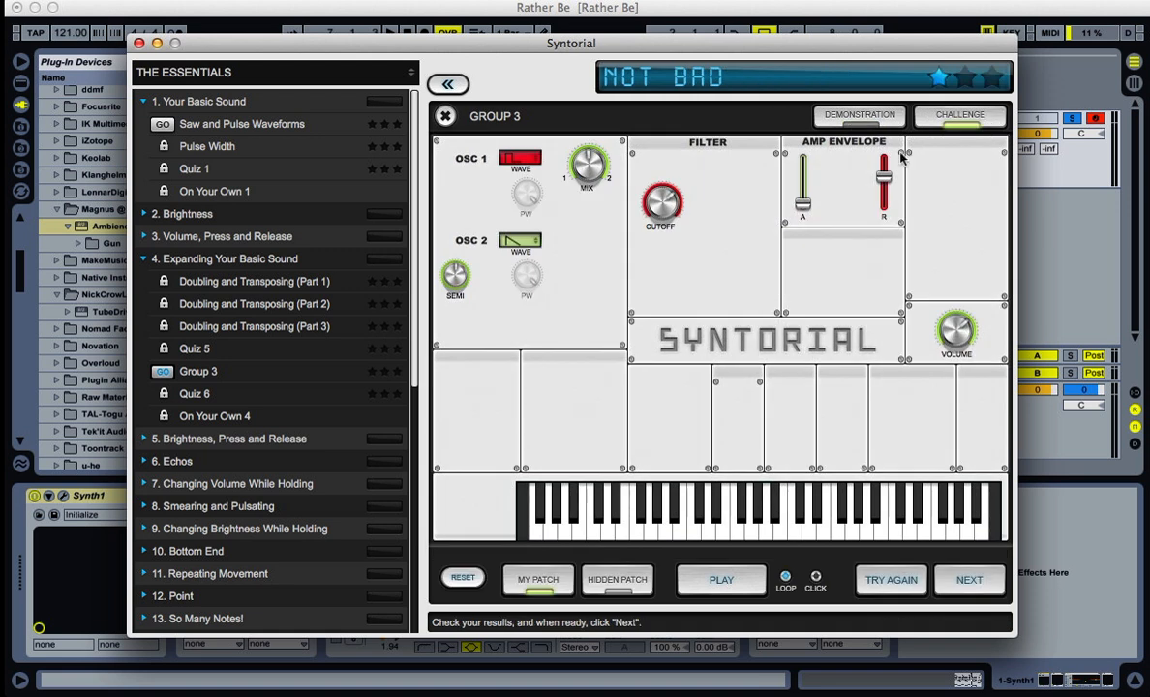
- Correct the Group 3 patch by adjusting the filter cutoff and amp release and setting Osc 1 to a saw wave
mouse_move(887, 189)
drag(630, 205, 634, 182)
click(531, 159)
click(532, 174)
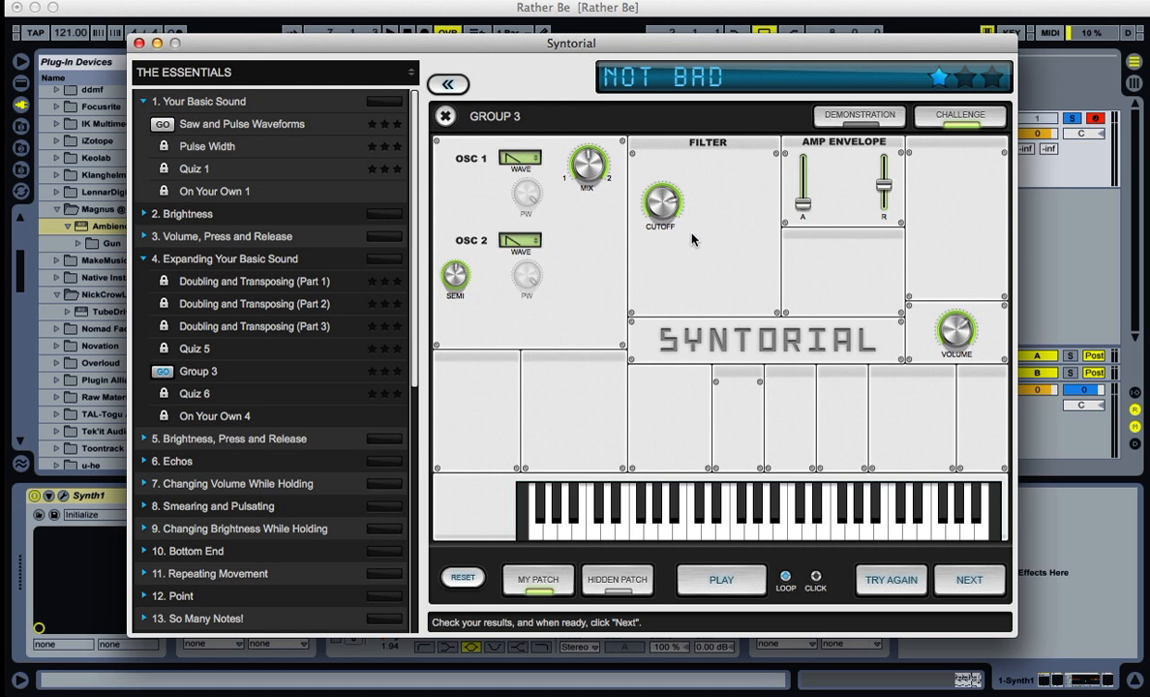
- Switch back to Ableton Live and listen to the looped Synth1 clip through its full effects chain
click(305, 20)
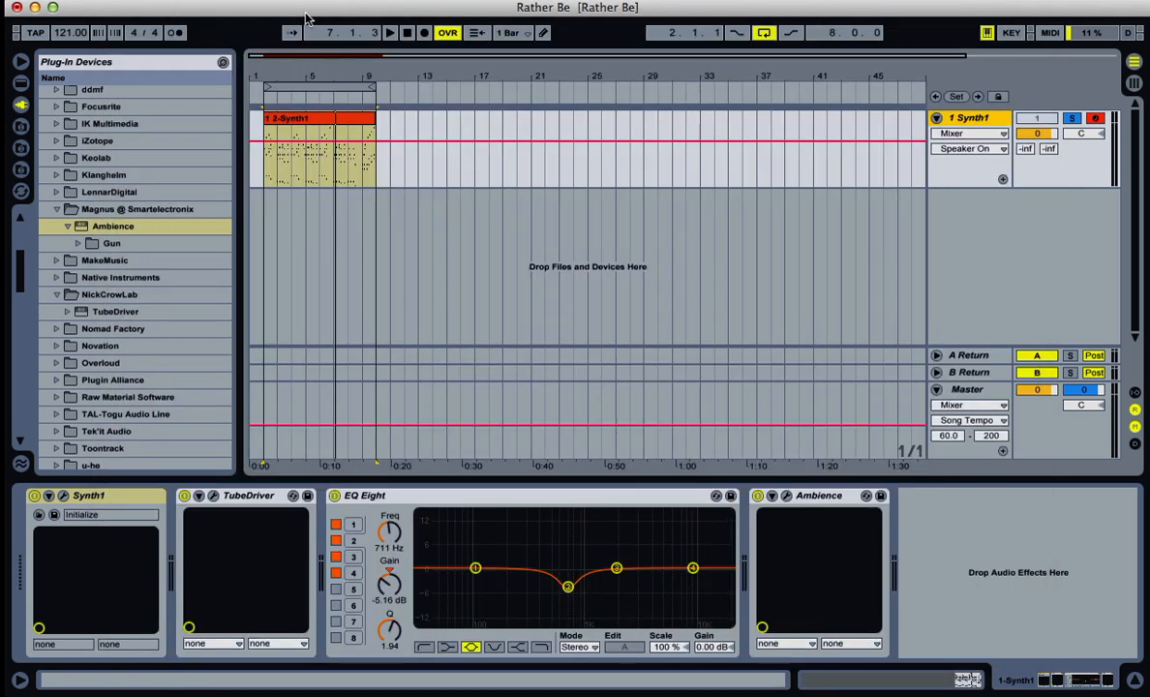
key(space)
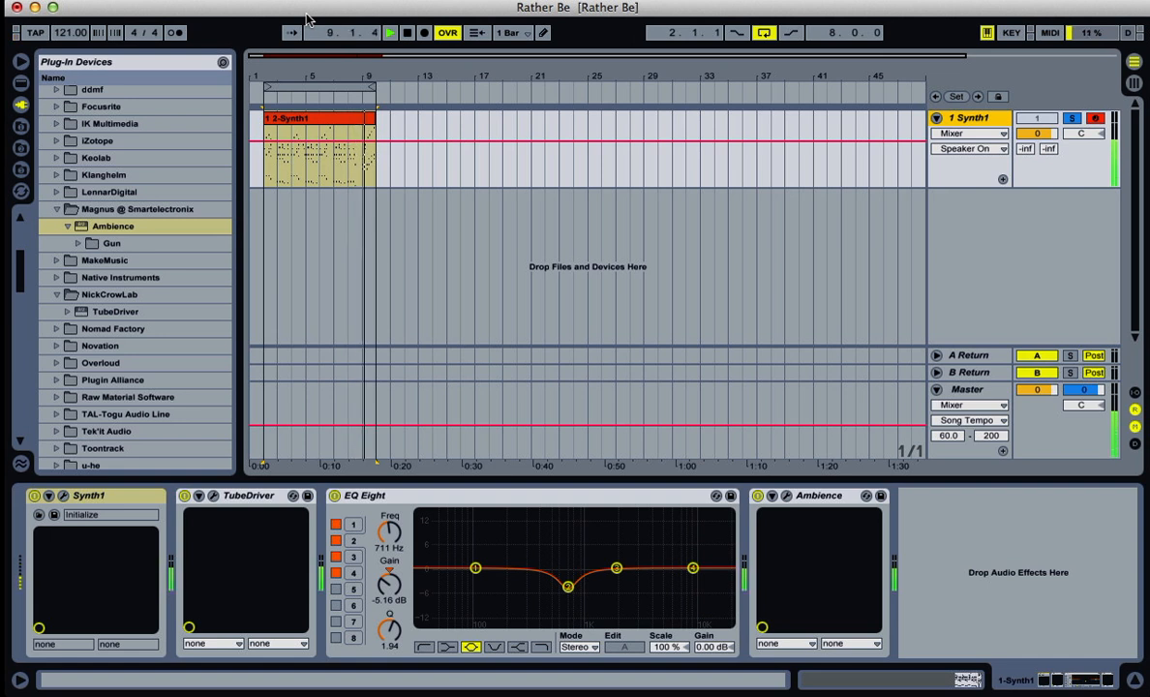
key(space)
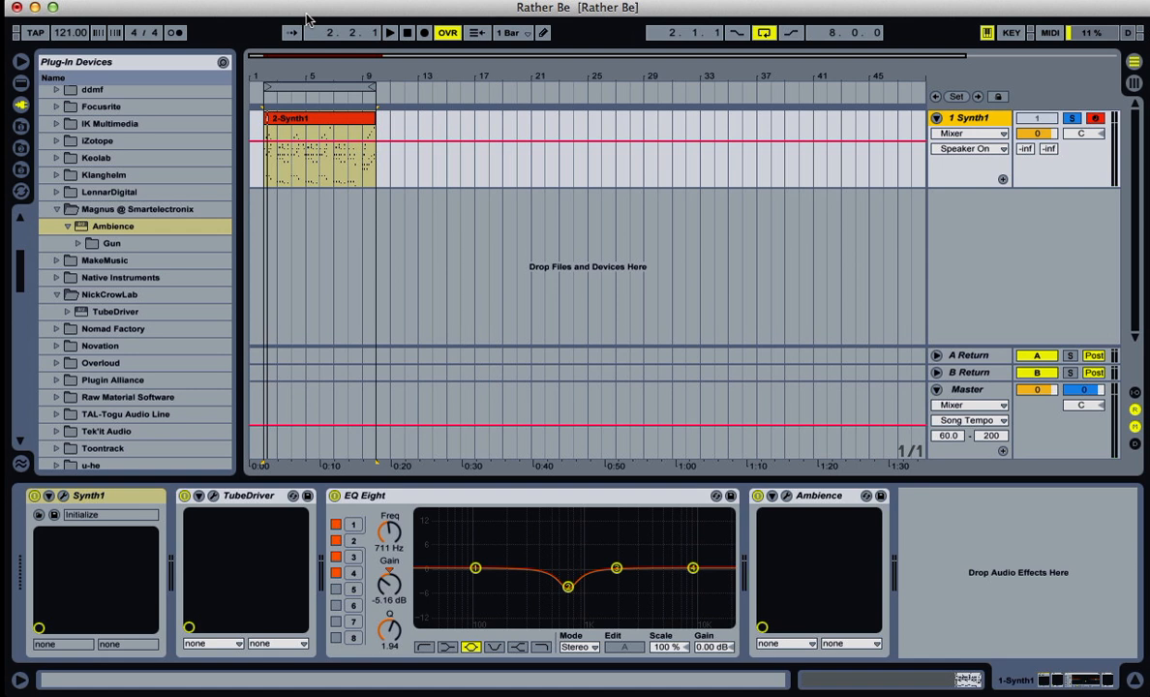
- Delete the Ambience, EQ Eight and TubeDriver effects from the Synth1 track
click(823, 496)
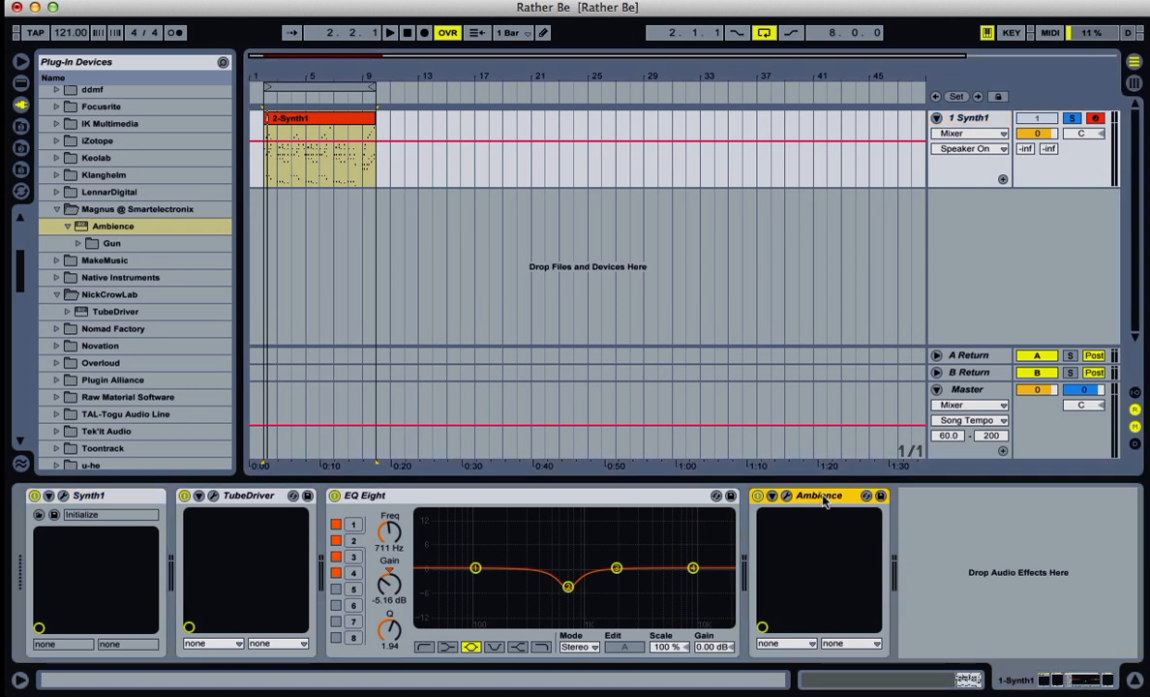
key(Delete)
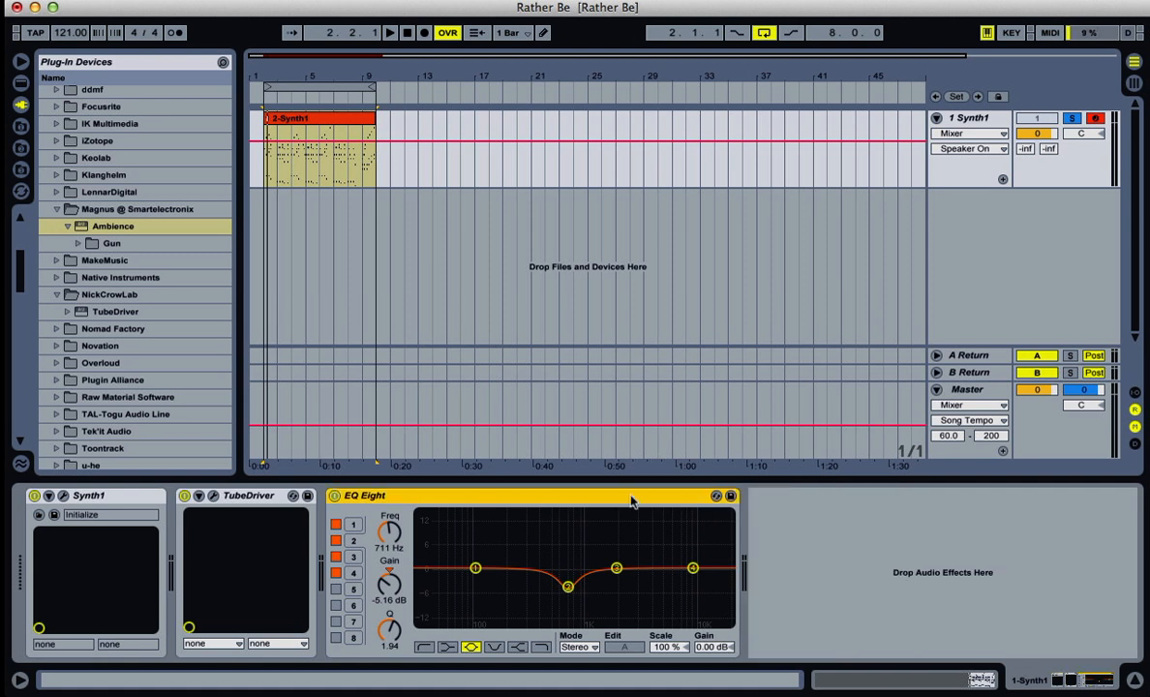
key(Delete)
key(Delete)
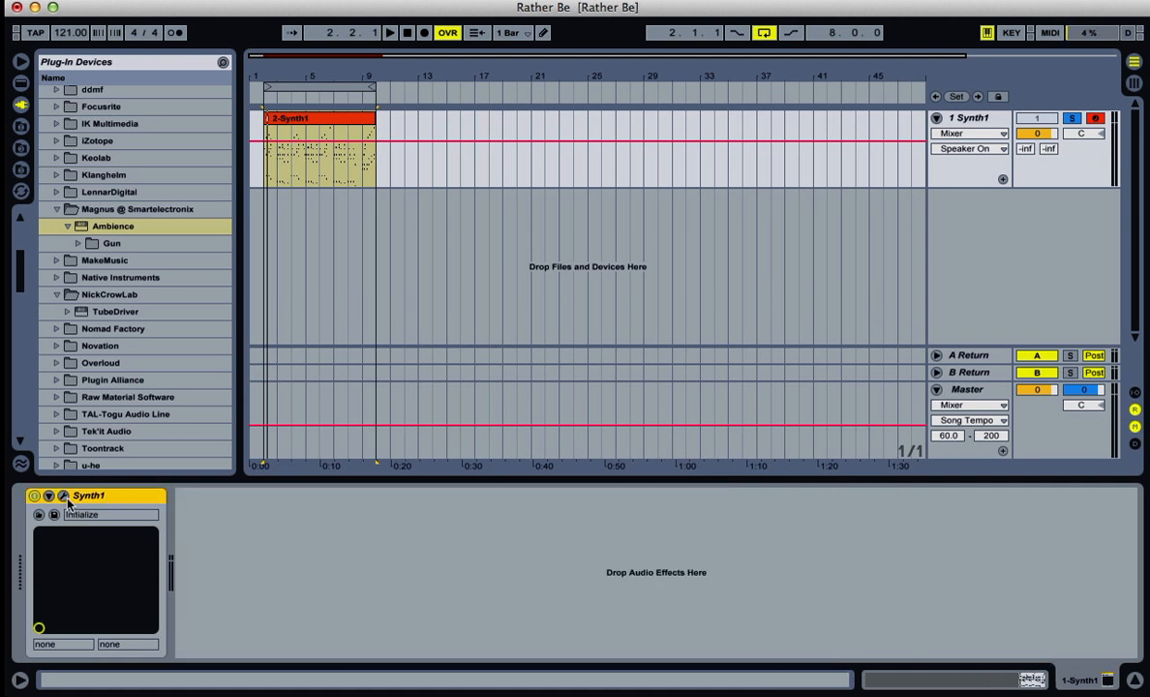
- Open the Synth1 editor and choose the 2:Initialize patch from soundbank00
click(64, 497)
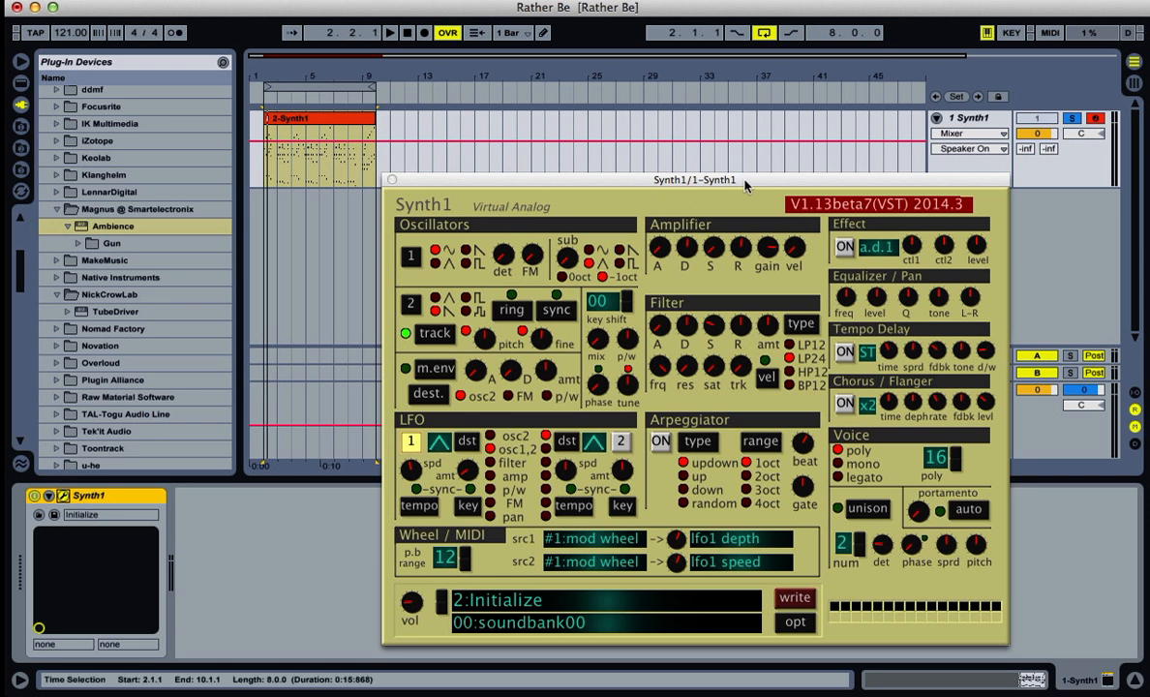
drag(745, 184, 670, 132)
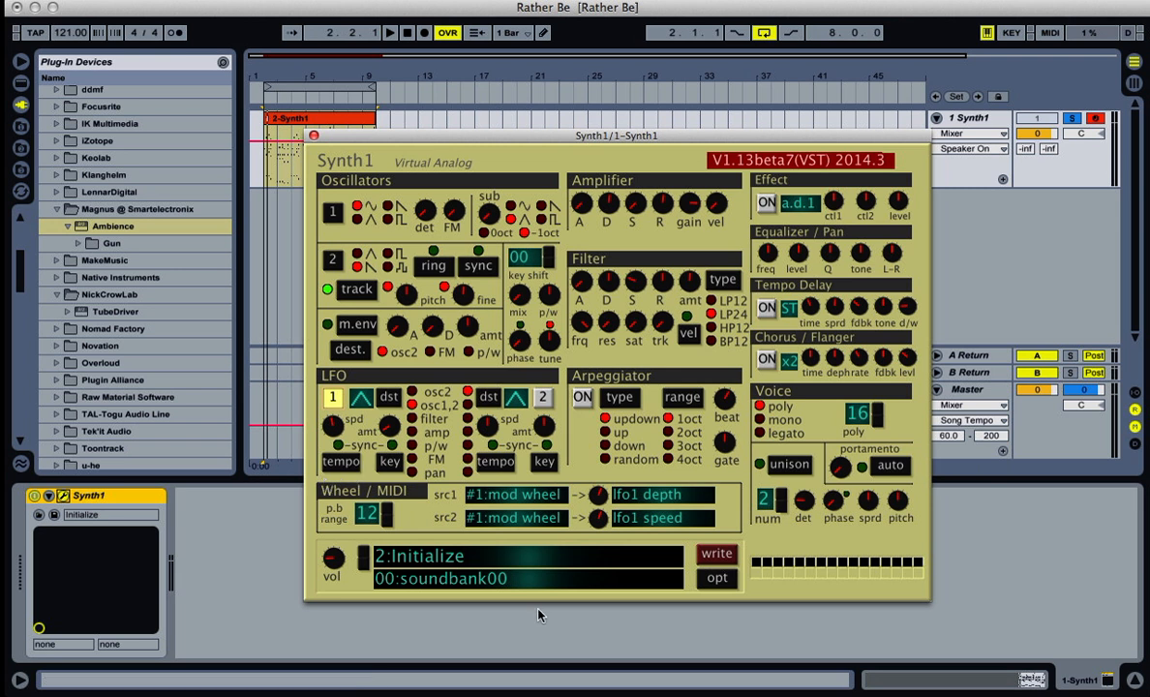
click(490, 564)
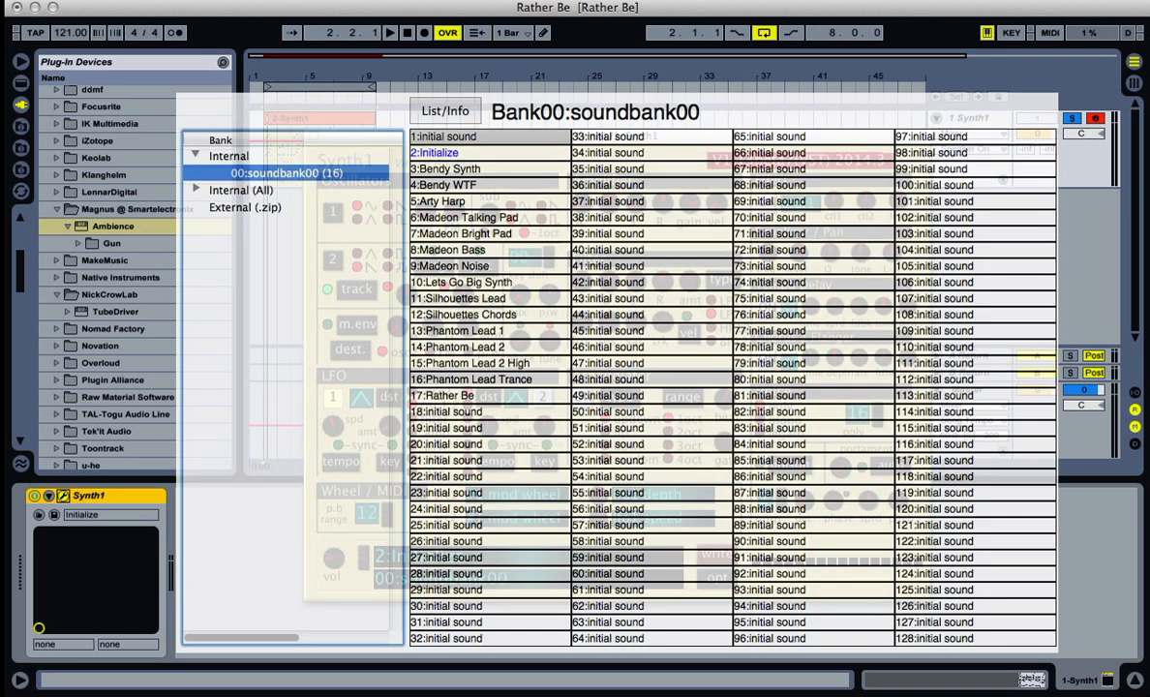
click(430, 152)
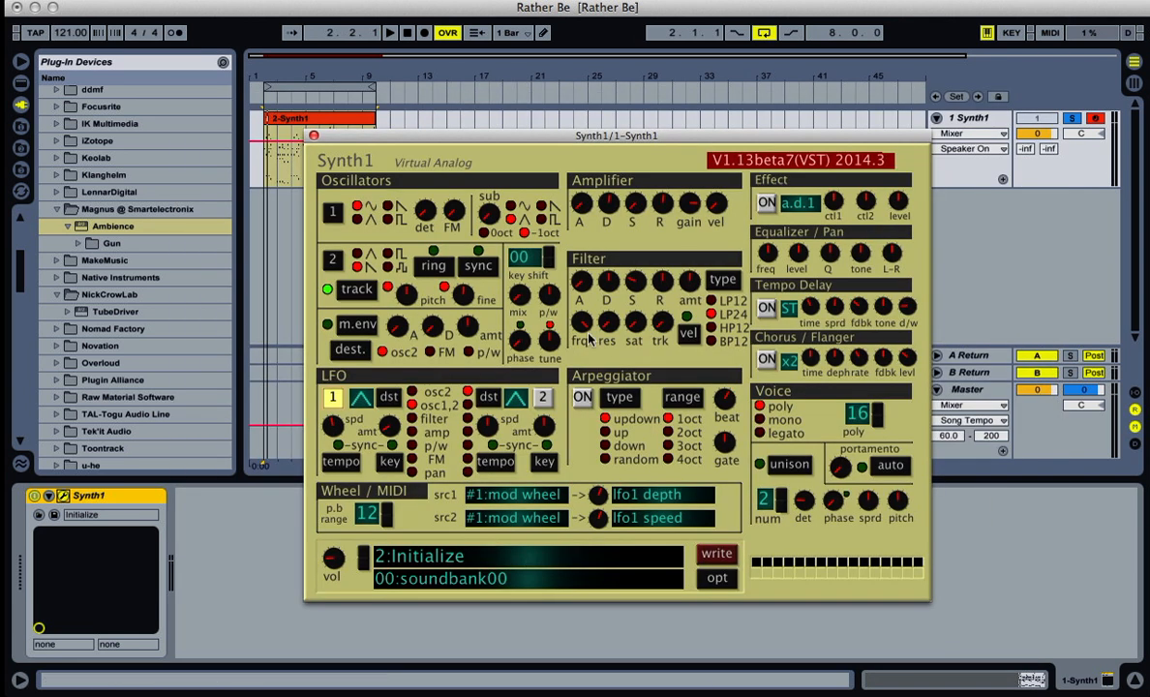
- Audition the clip briefly and reload the 2:Initialize patch by stepping to a neighbouring patch and back
key(space)
key(space)
click(364, 564)
click(363, 553)
- Set oscillator 1 to a sine wave and audition the clip before and after the change
key(space)
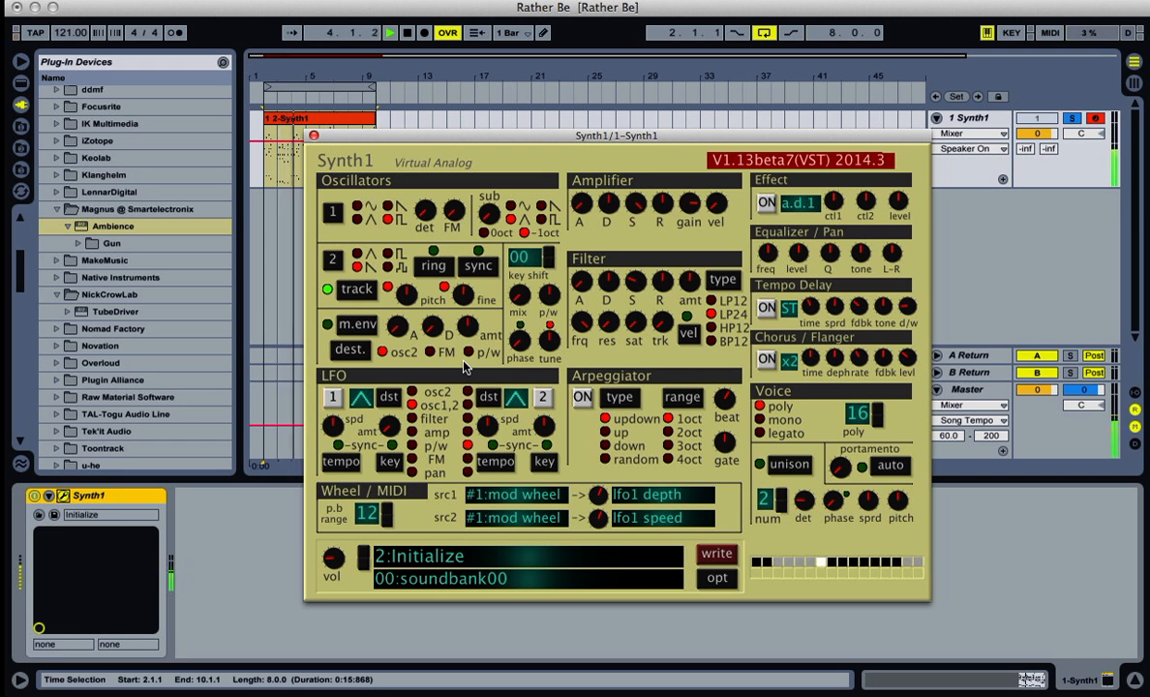
key(space)
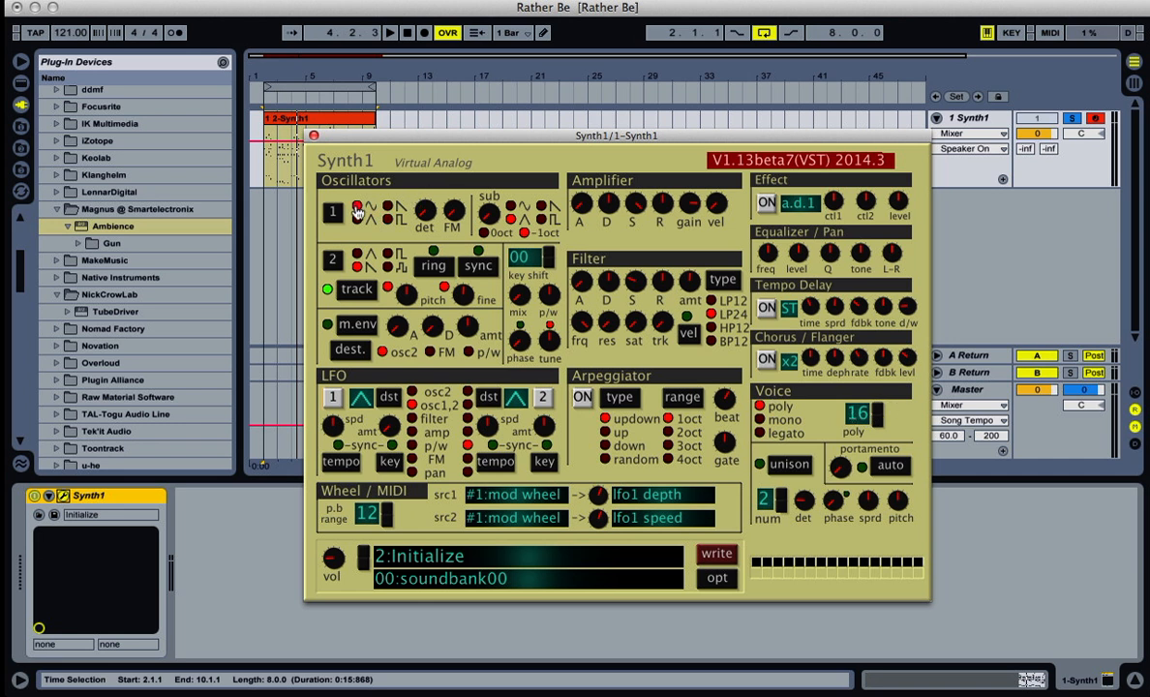
key(space)
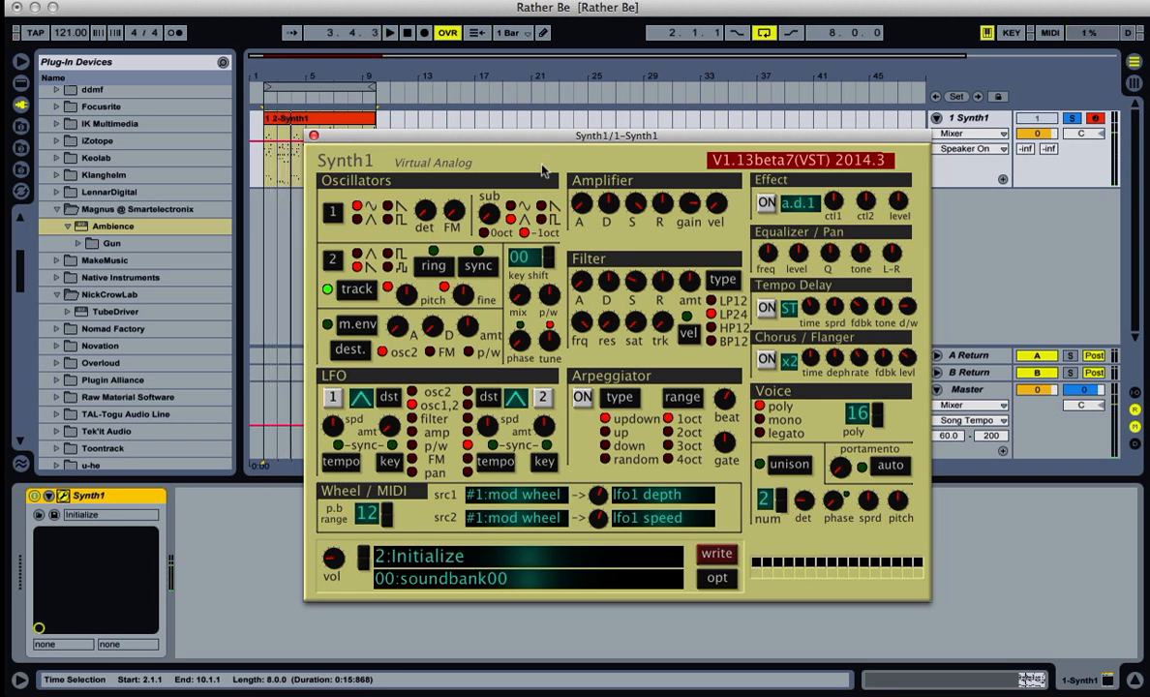
- Set the amplifier envelope's release to 0 and audition the looped clip
drag(662, 204, 671, 317)
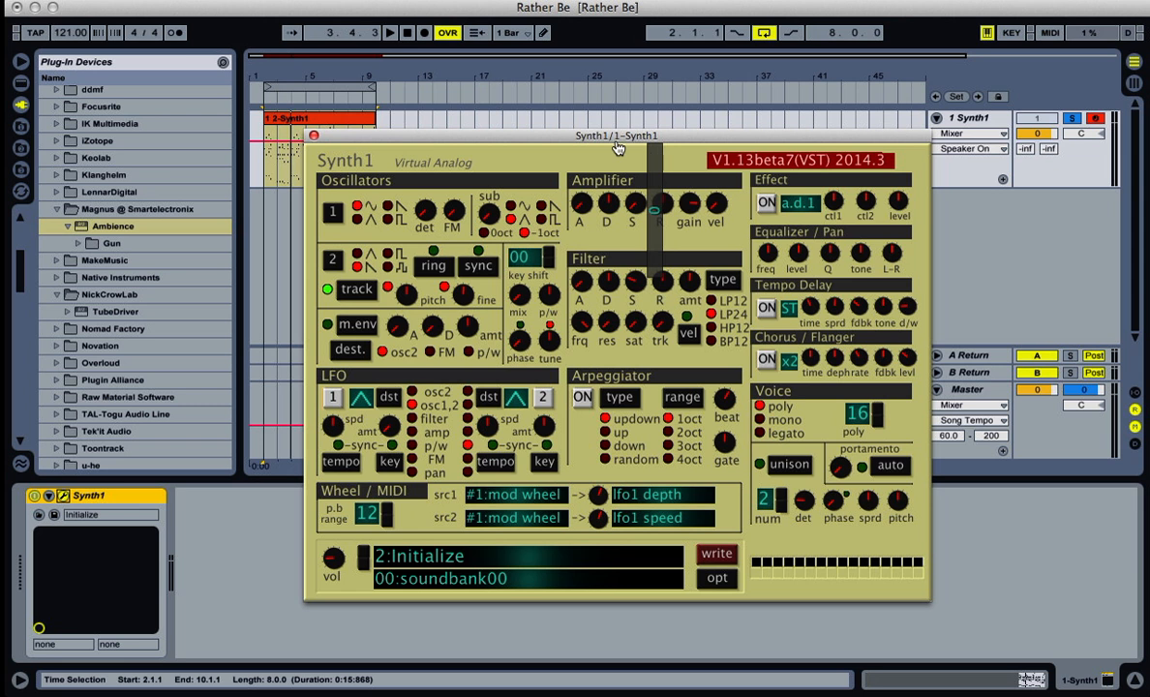
key(space)
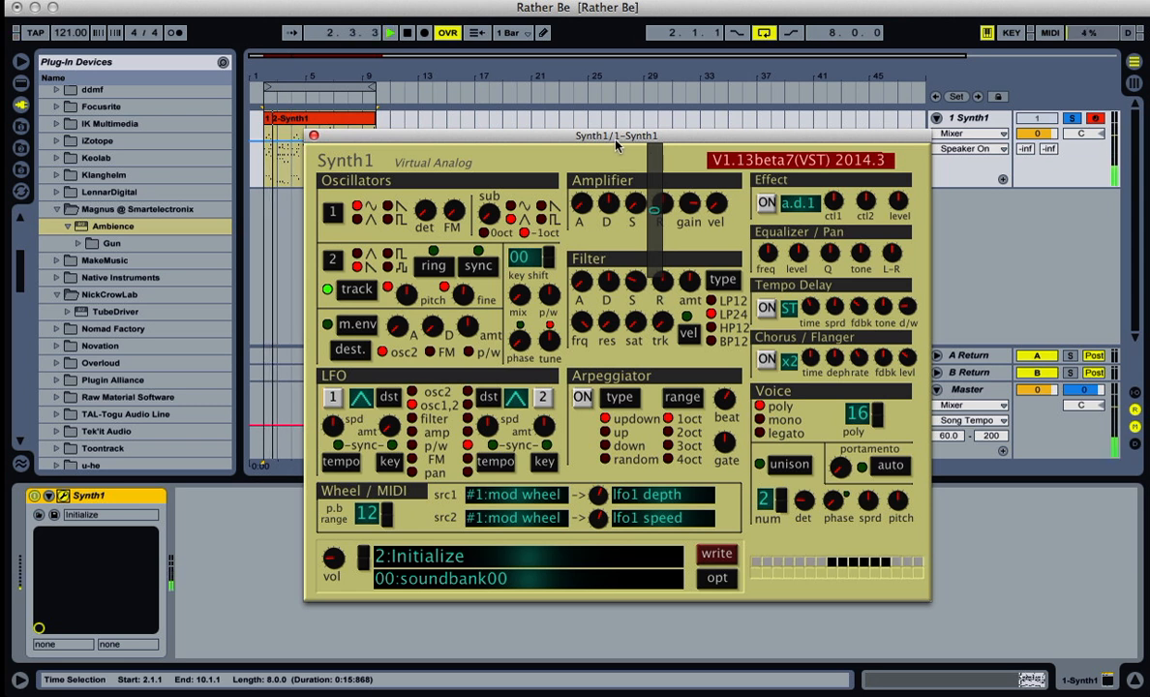
key(space)
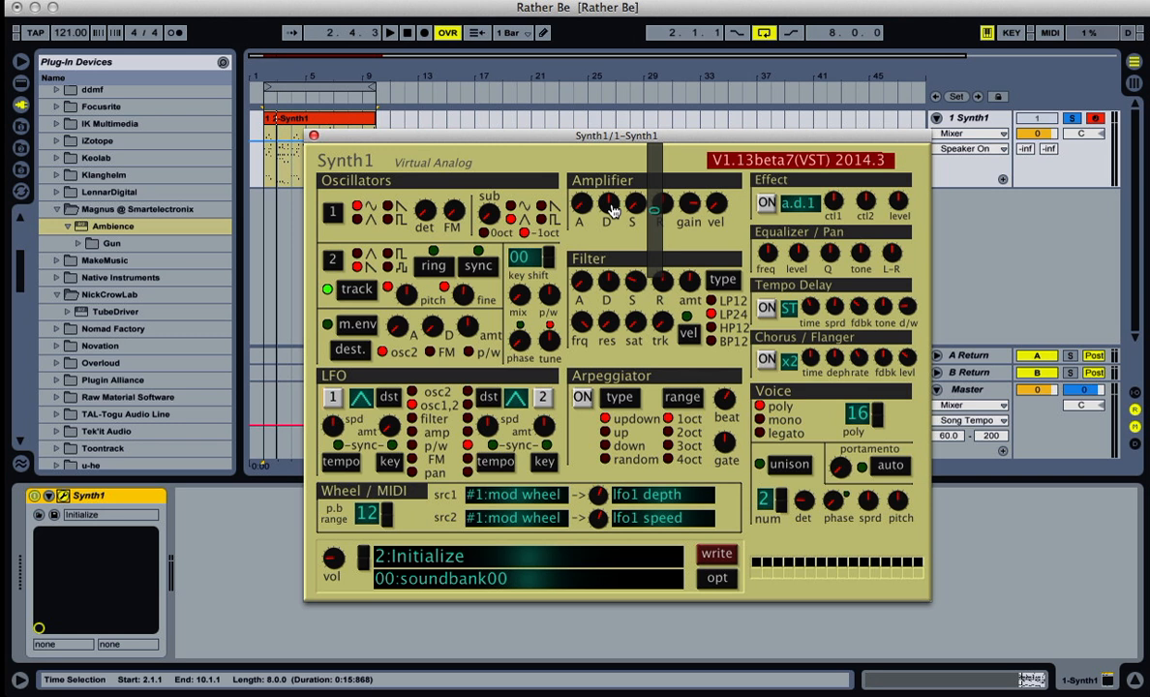
key(space)
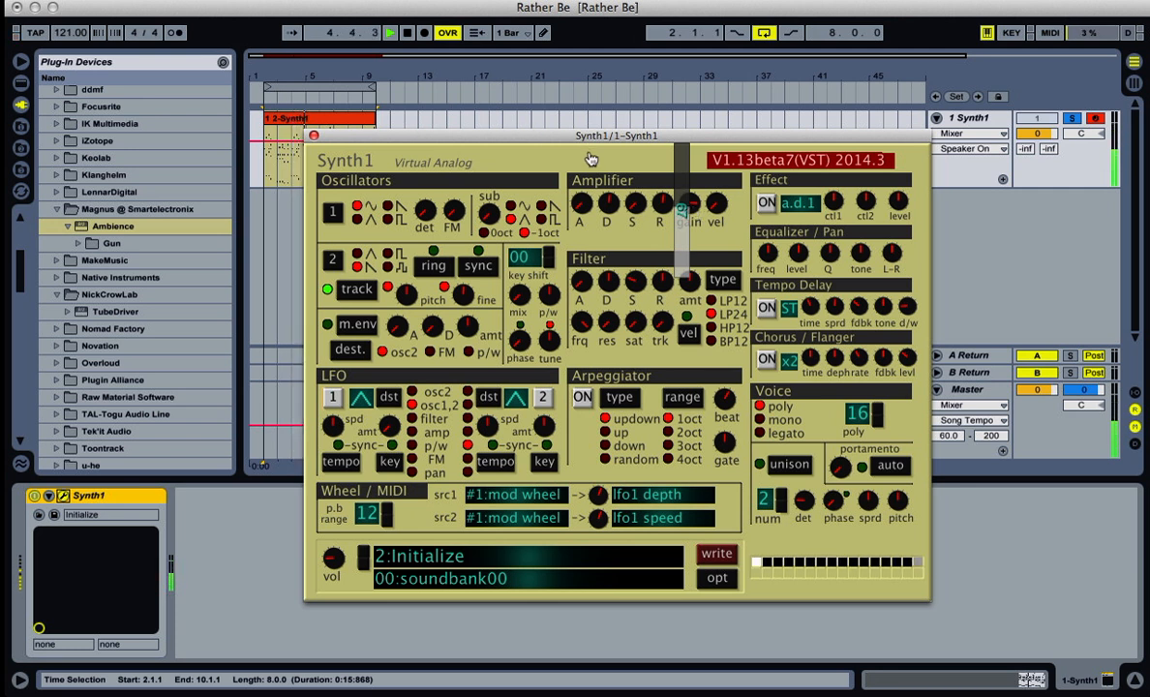
key(space)
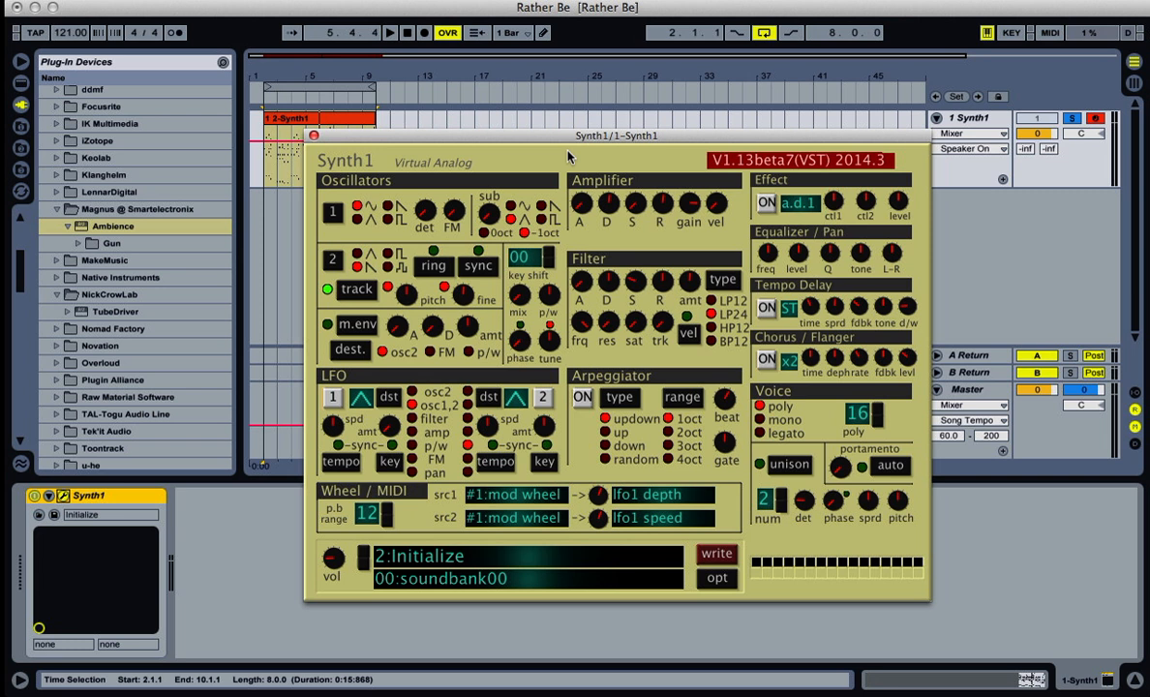
key(space)
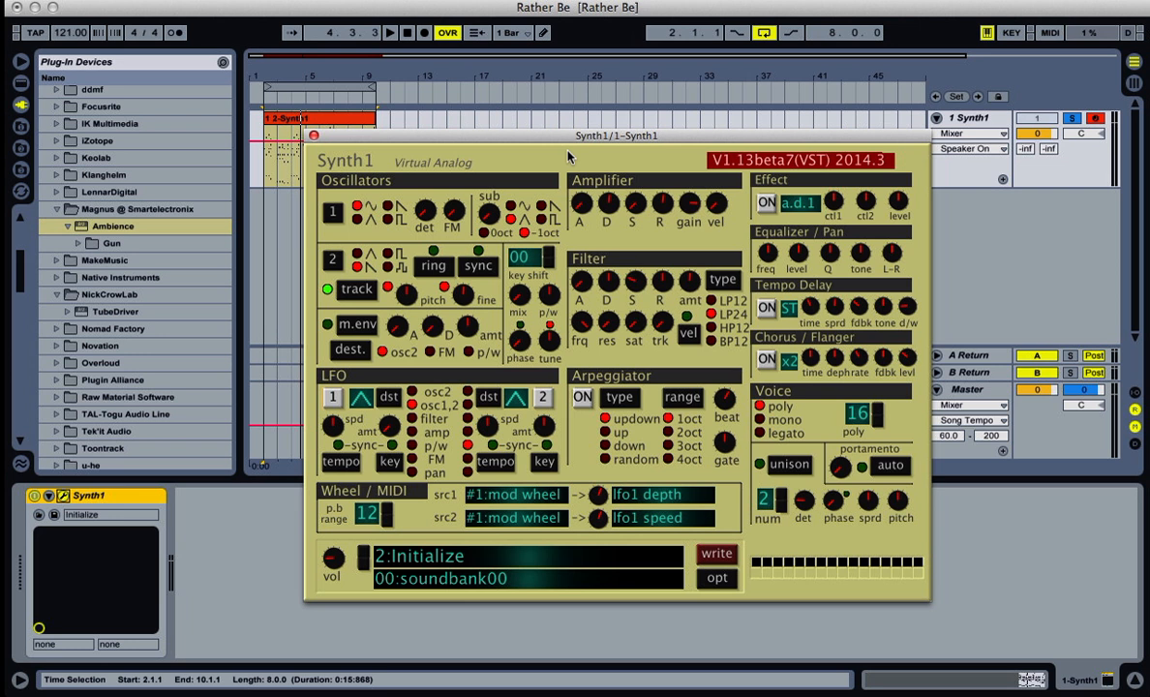
- Turn on LFO 1 and reduce its amount to 5 while auditioning the clip
click(332, 400)
key(space)
drag(392, 430, 419, 477)
key(space)
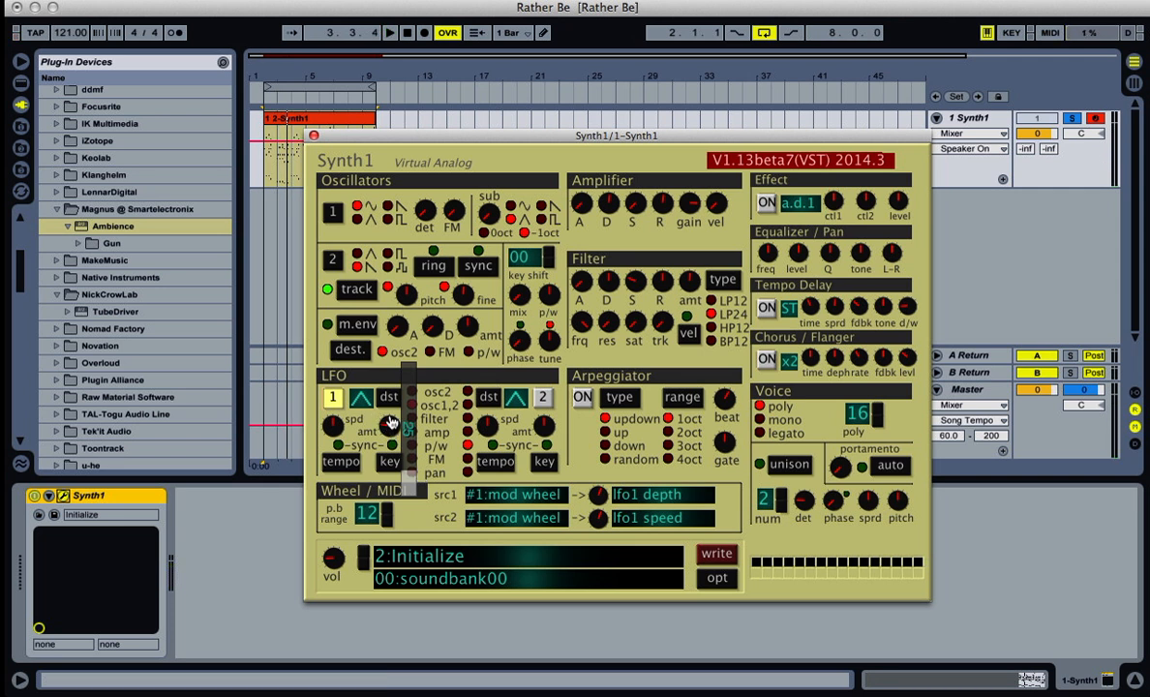
key(space)
drag(387, 420, 416, 496)
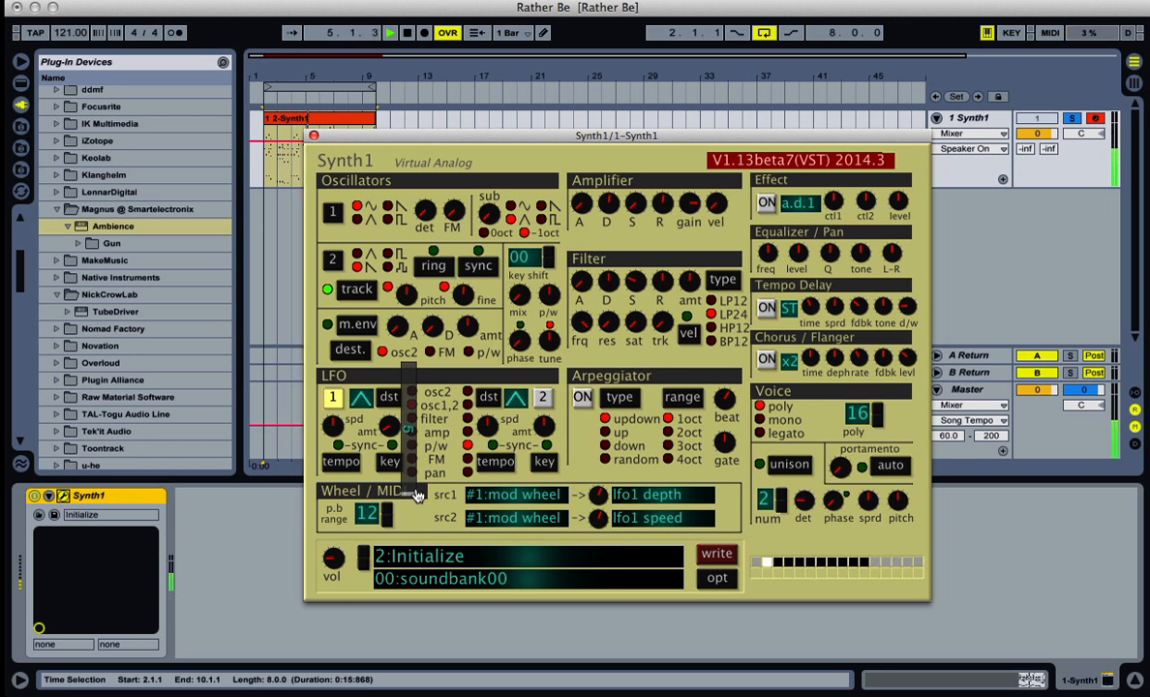
key(space)
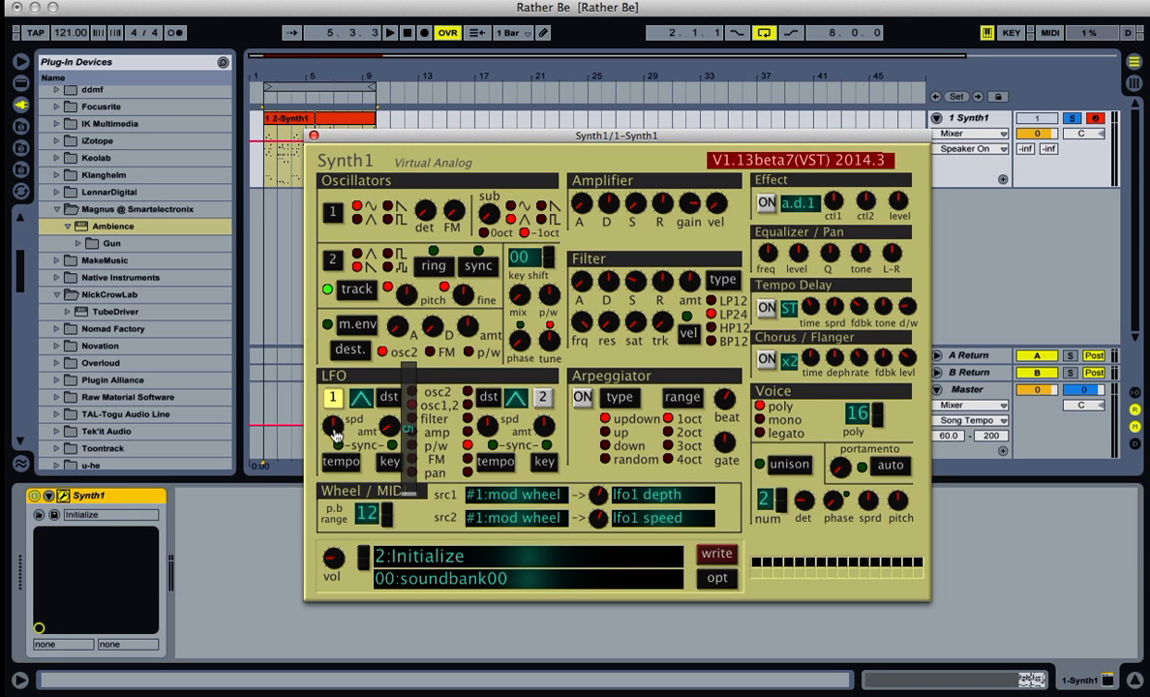
- Fine-tune LFO 1's speed during playback and compare the sound with LFO 1 switched off and on
key(space)
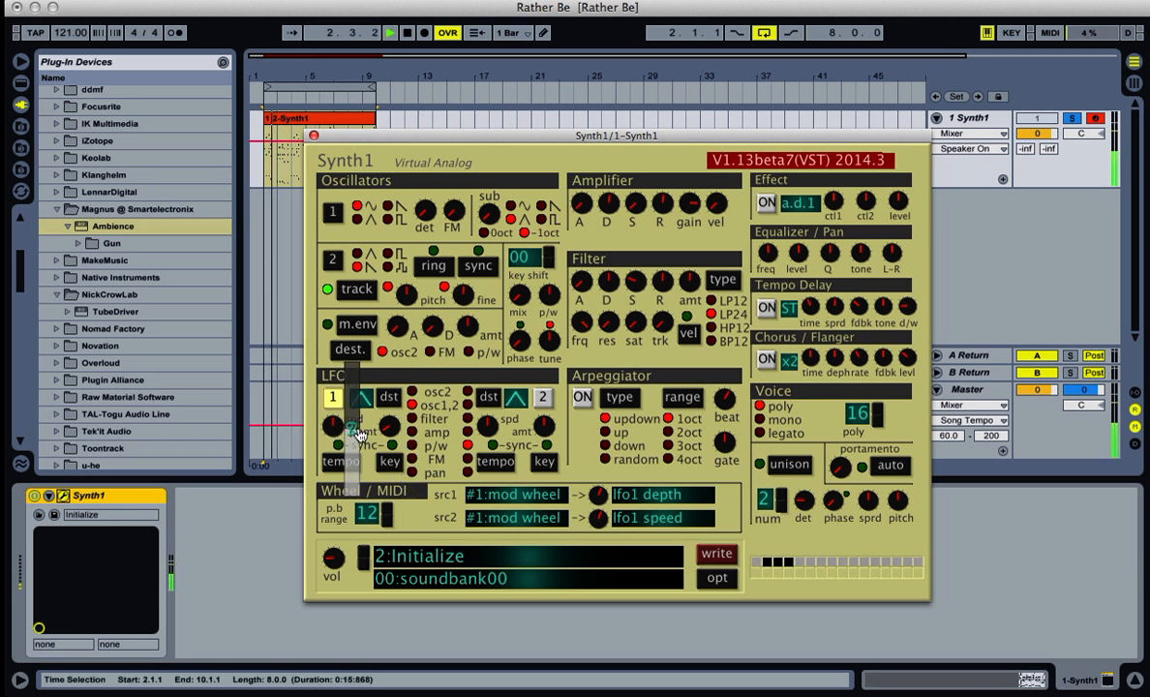
mouse_move(359, 433)
mouse_down()
mouse_move(361, 443)
mouse_move(356, 431)
mouse_up()
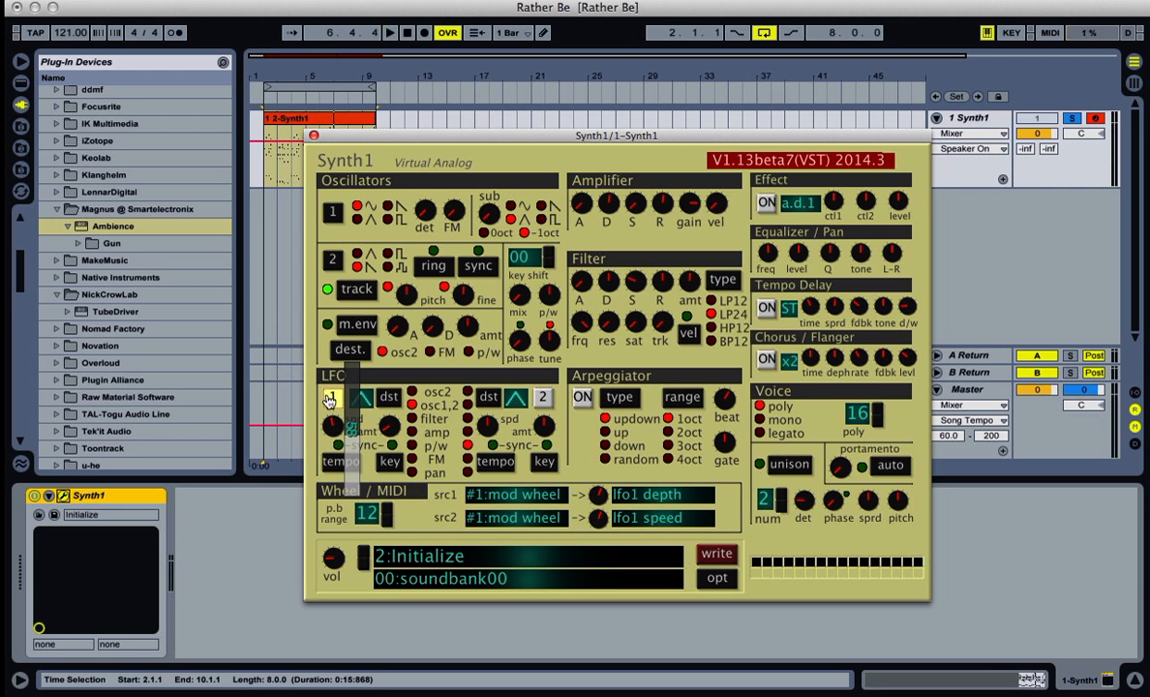
click(330, 398)
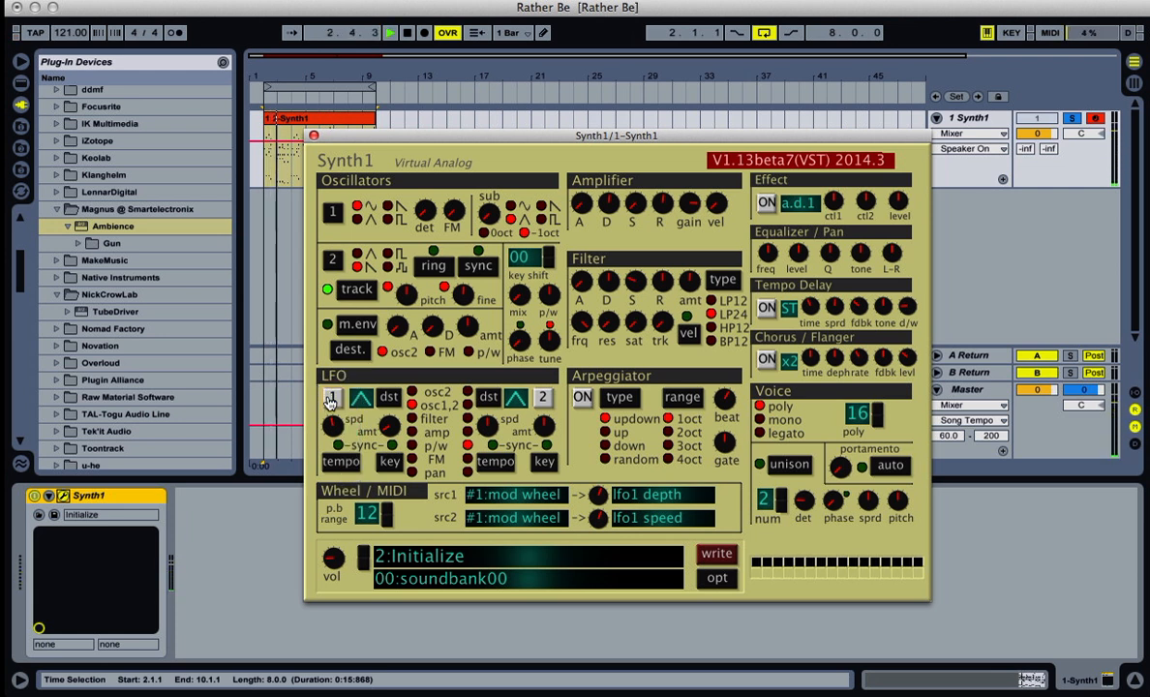
click(330, 400)
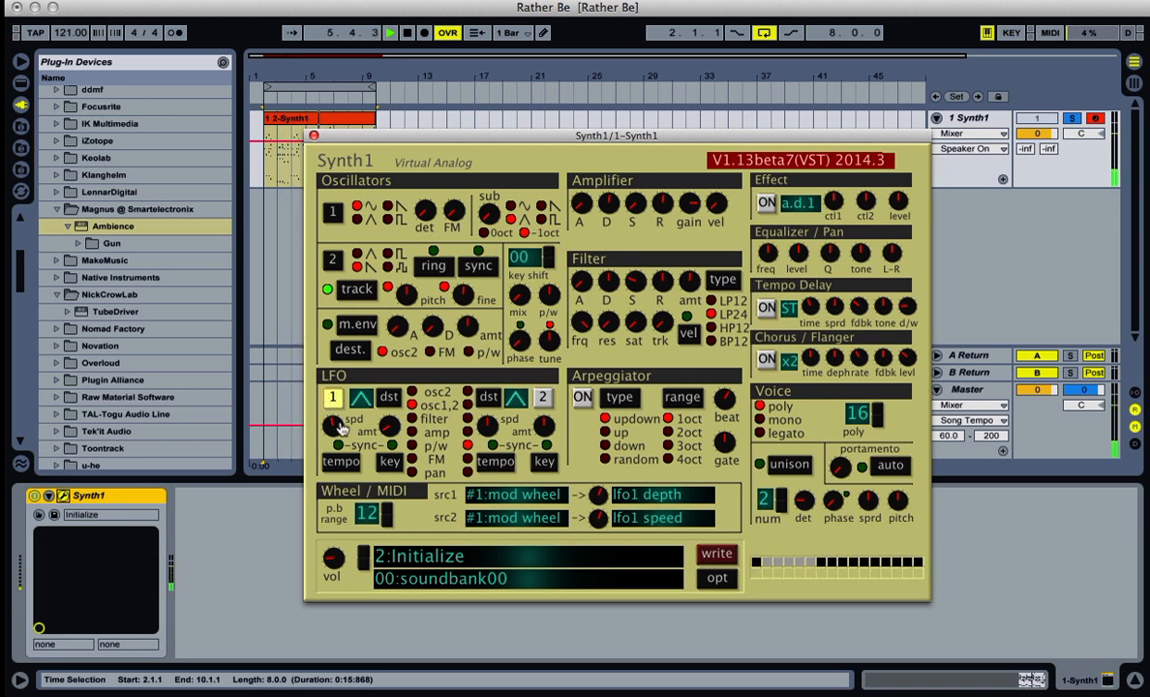
key(space)
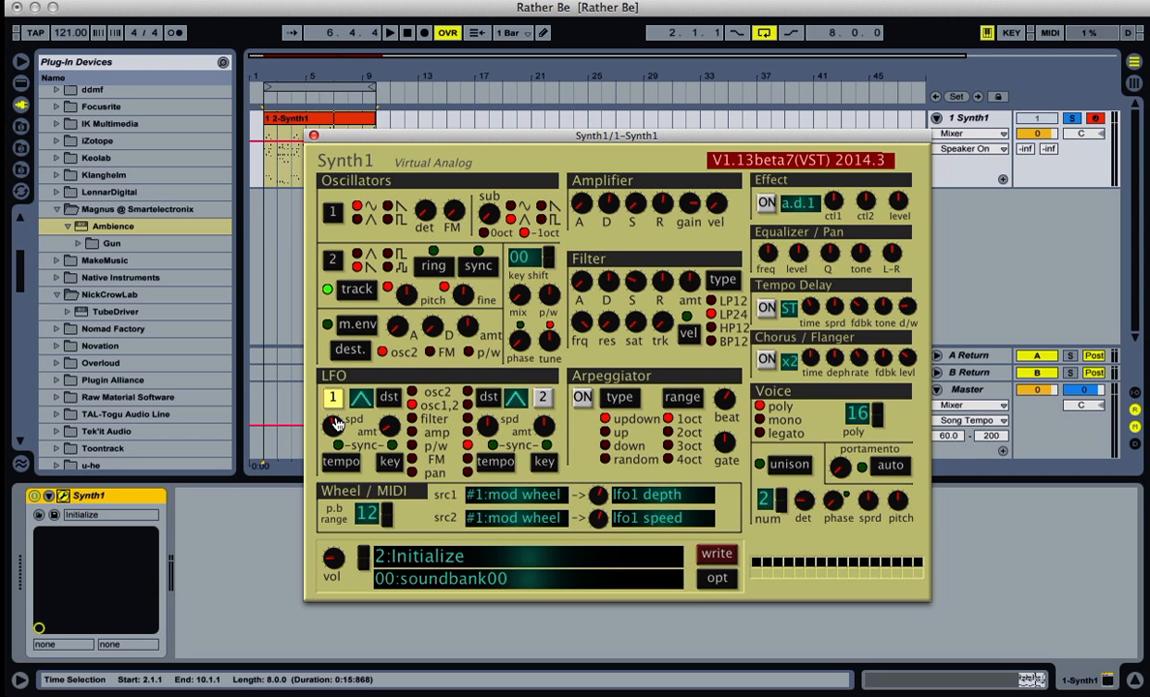
- Close the Synth1 editor, add TubeDriver after Synth1 on the track, and play the clip through it
click(314, 136)
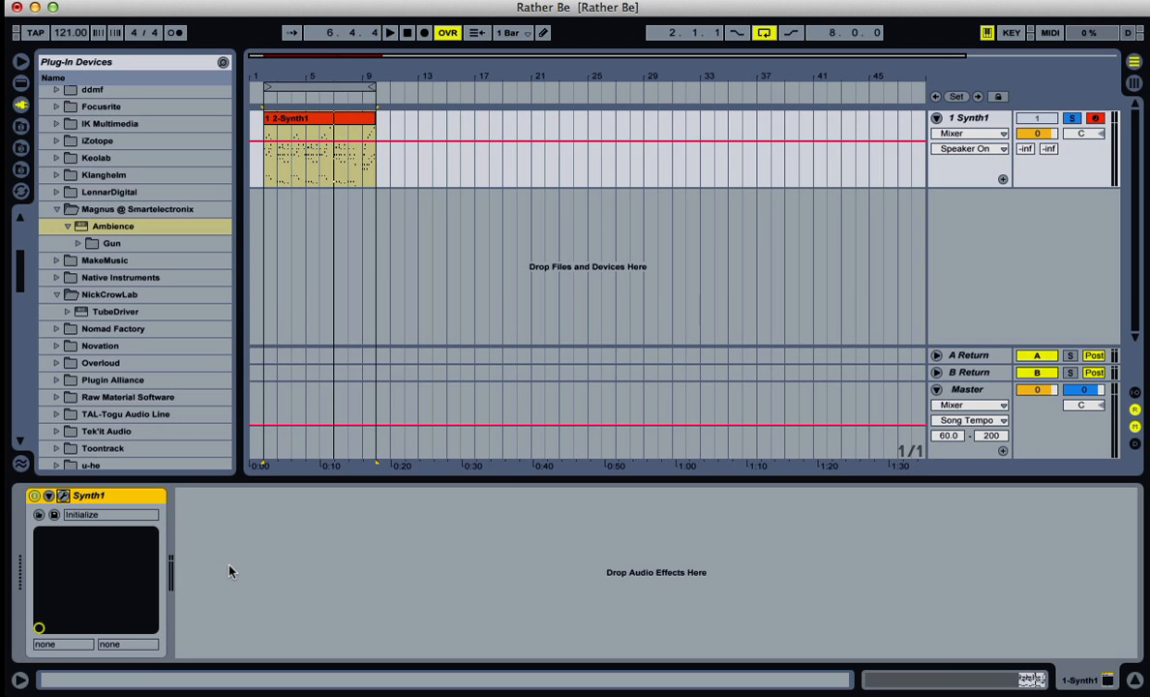
drag(82, 308, 205, 545)
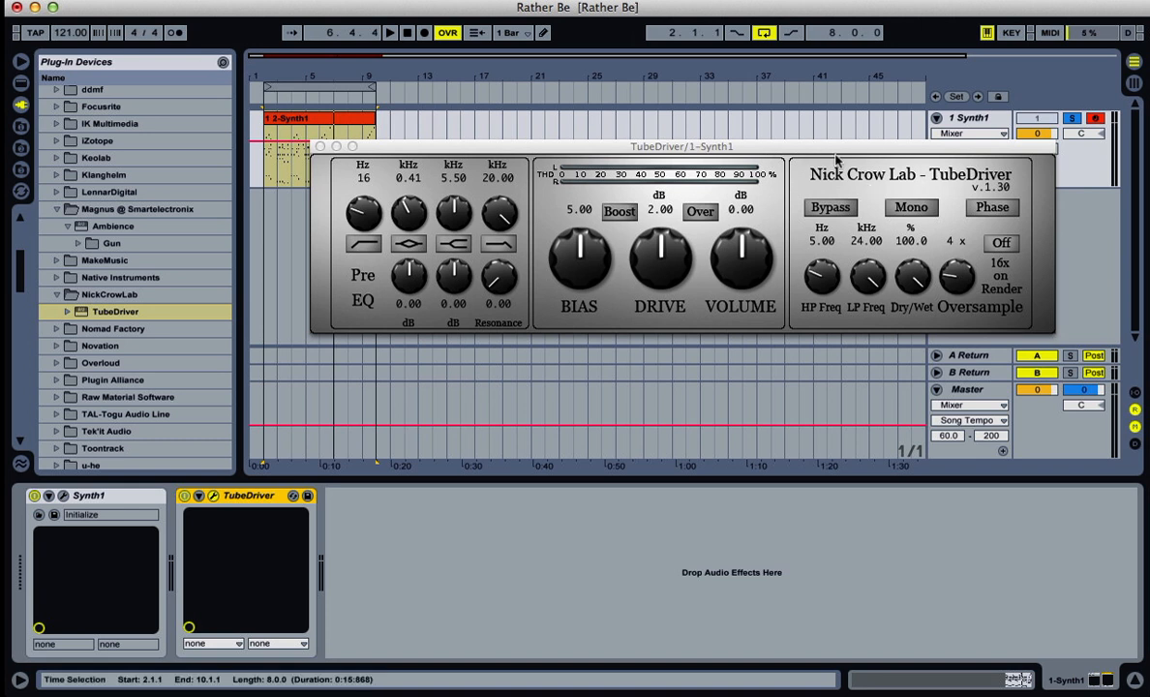
drag(833, 153, 728, 168)
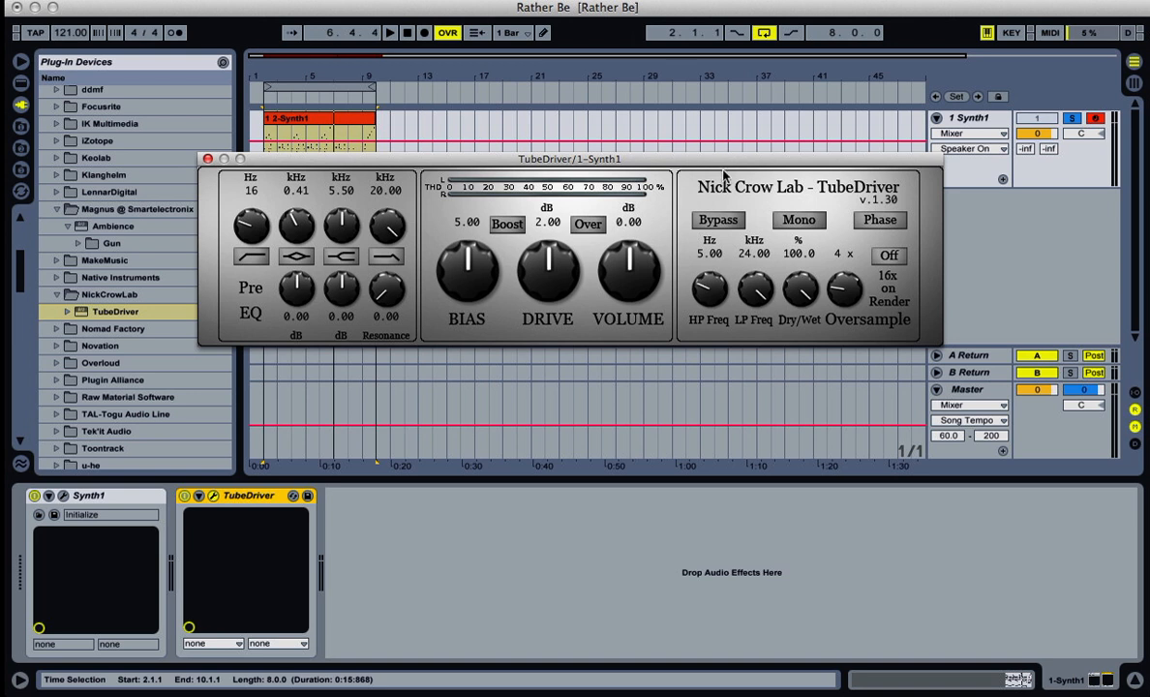
key(space)
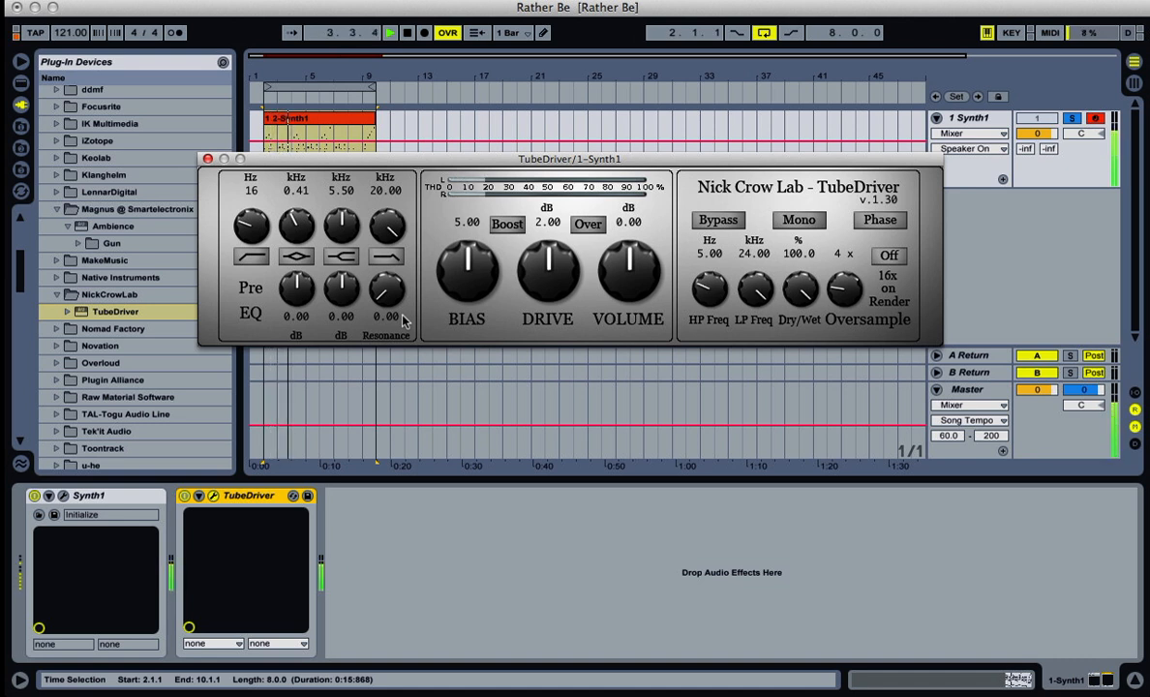
- Play the clip with TubeDriver switched off for comparison and switch TubeDriver back on
key(space)
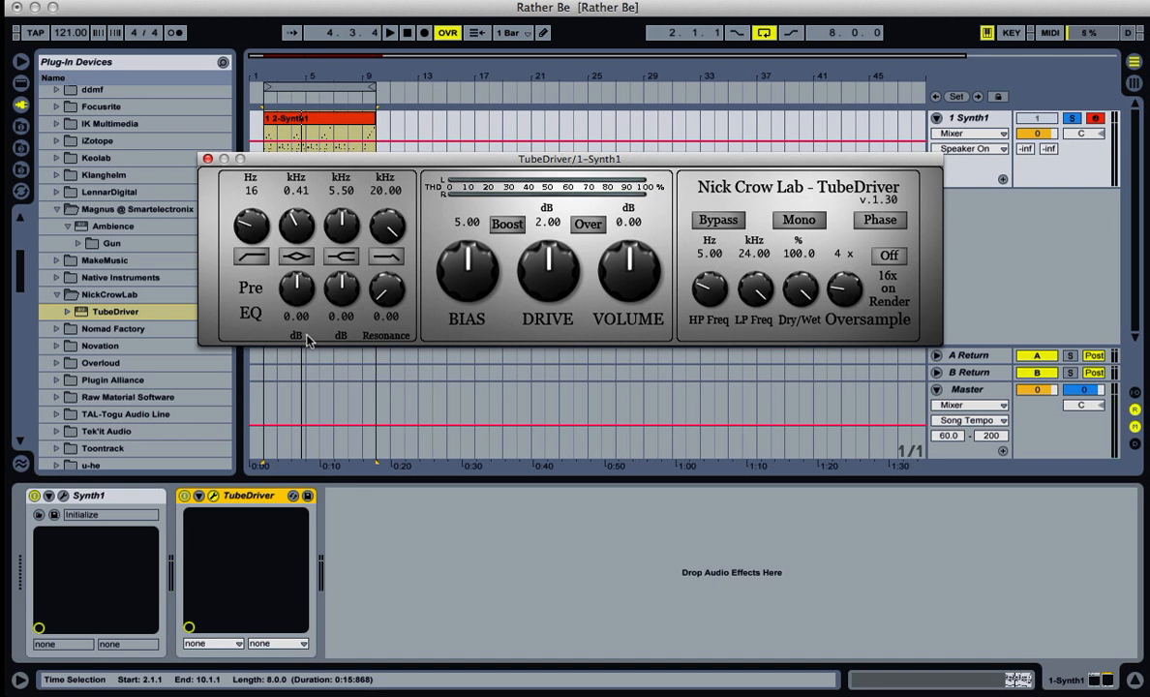
click(184, 495)
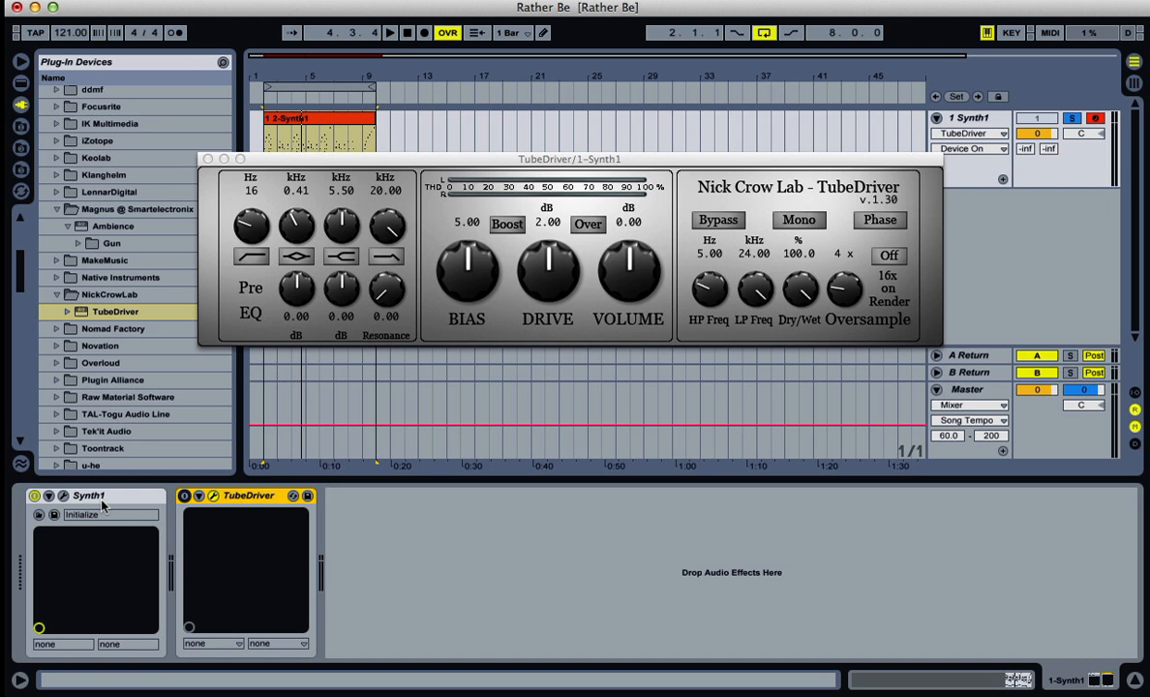
key(space)
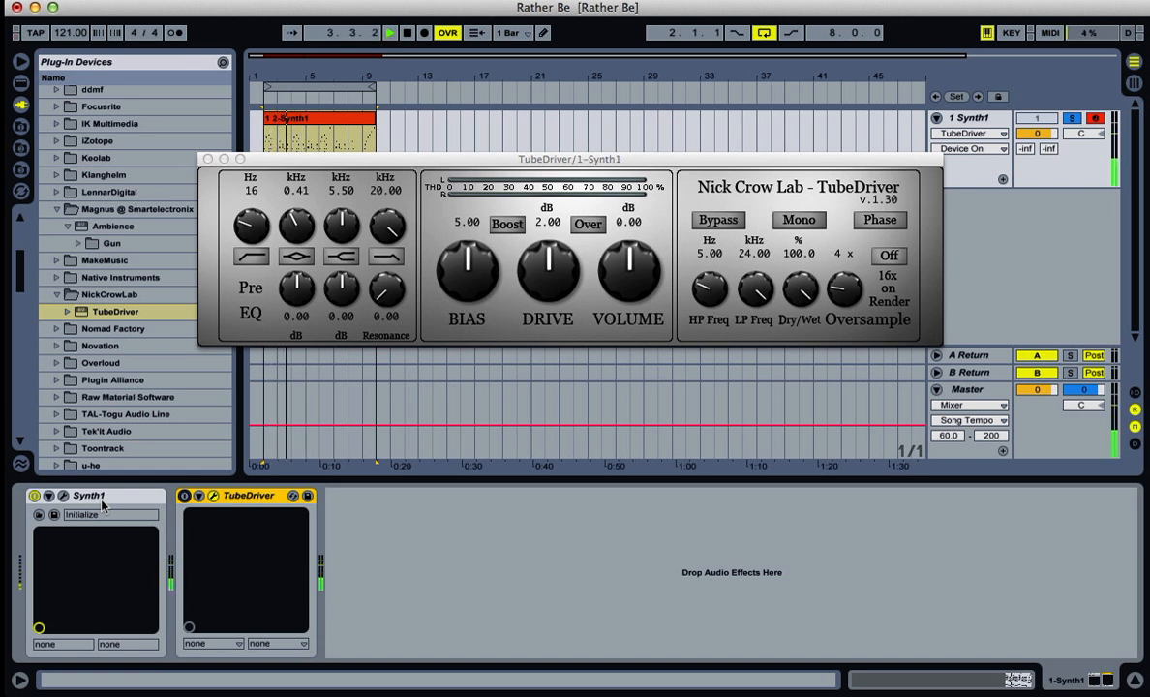
key(space)
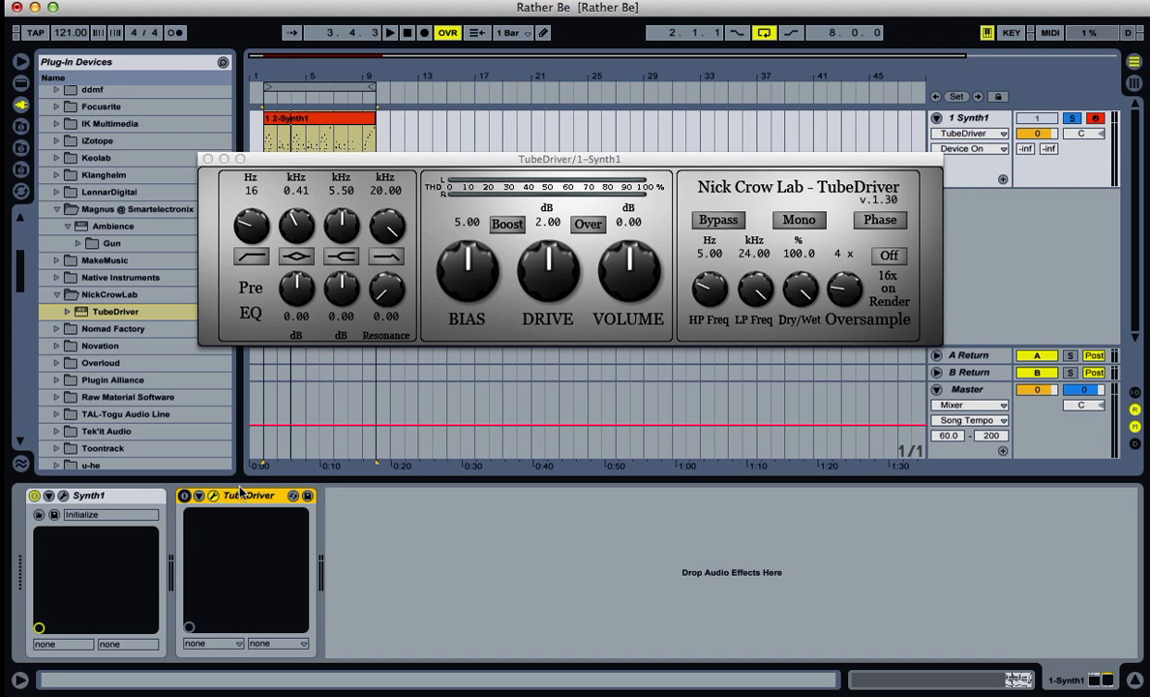
click(185, 496)
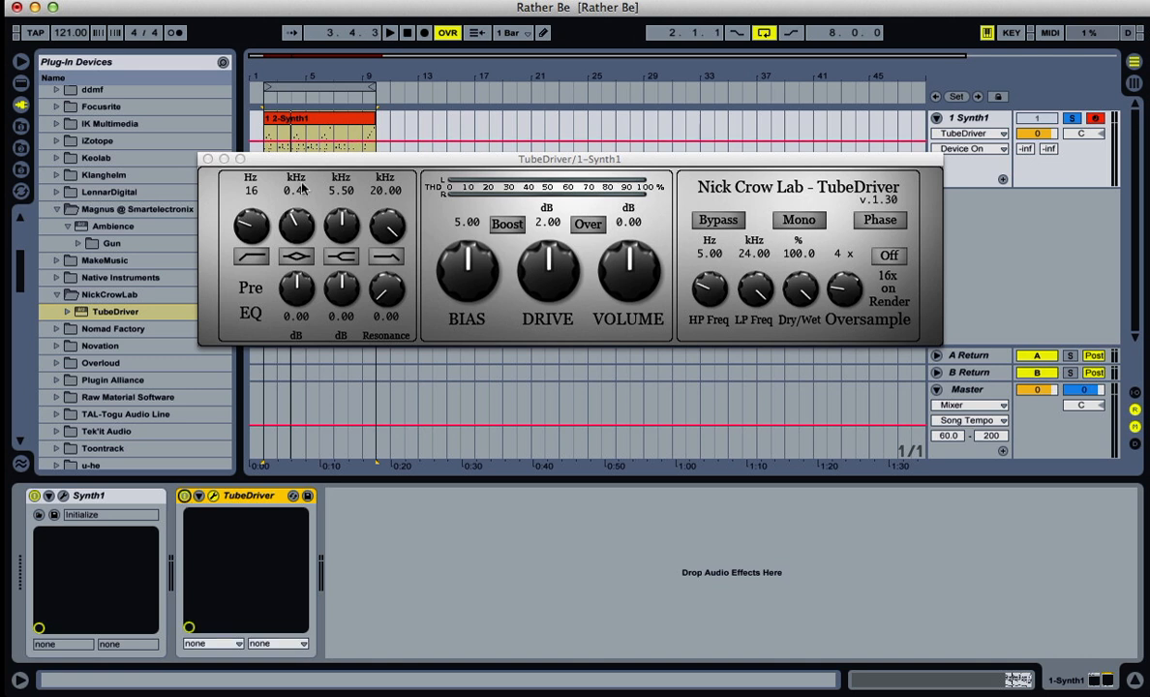
- Enable the high shelf in TubeDriver's Pre EQ, set it to 1.00 kHz with 15.00 dB gain, and audition the clip
click(344, 257)
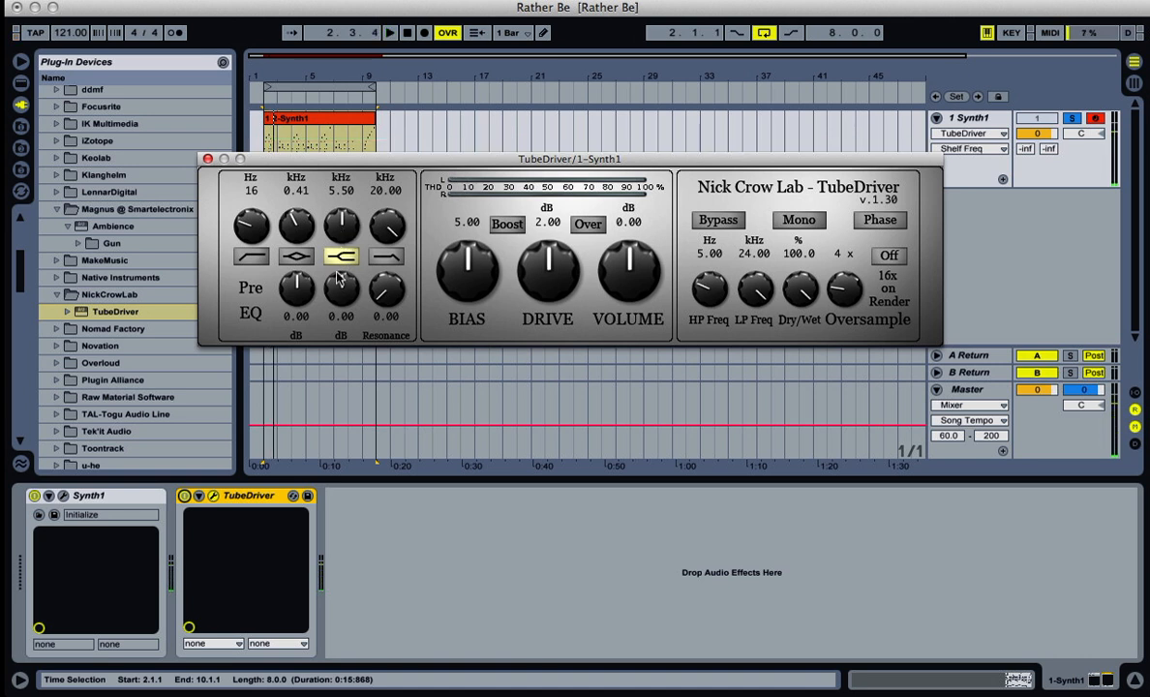
drag(340, 217, 346, 295)
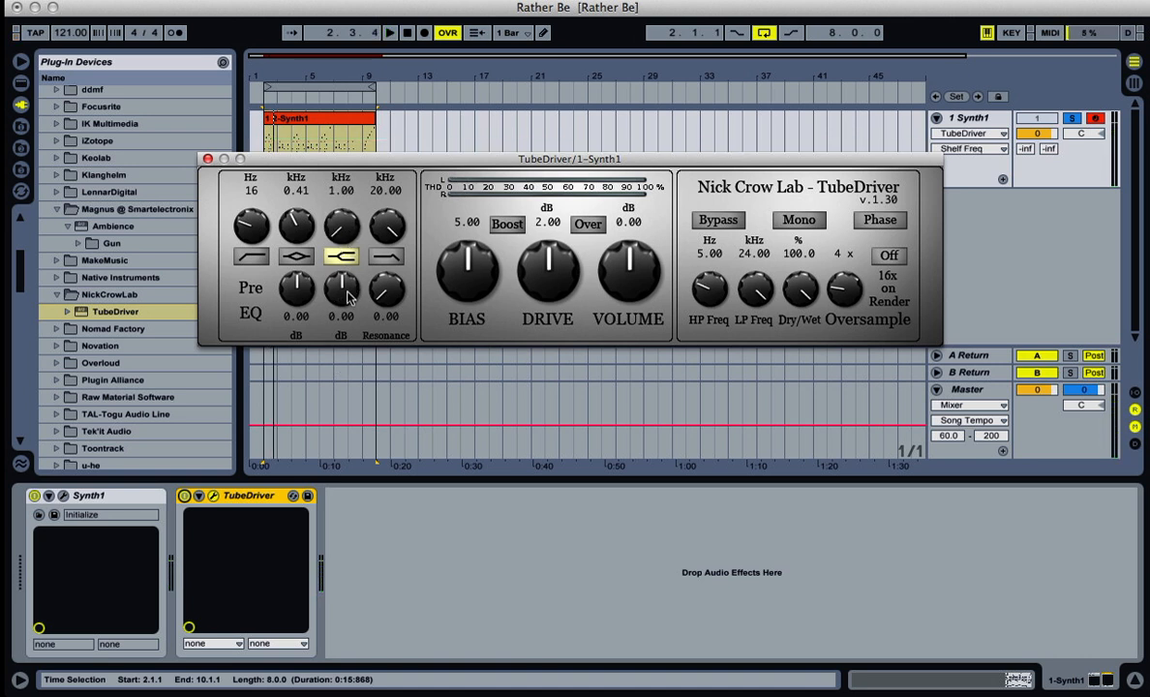
click(344, 289)
key(space)
drag(346, 295, 371, 213)
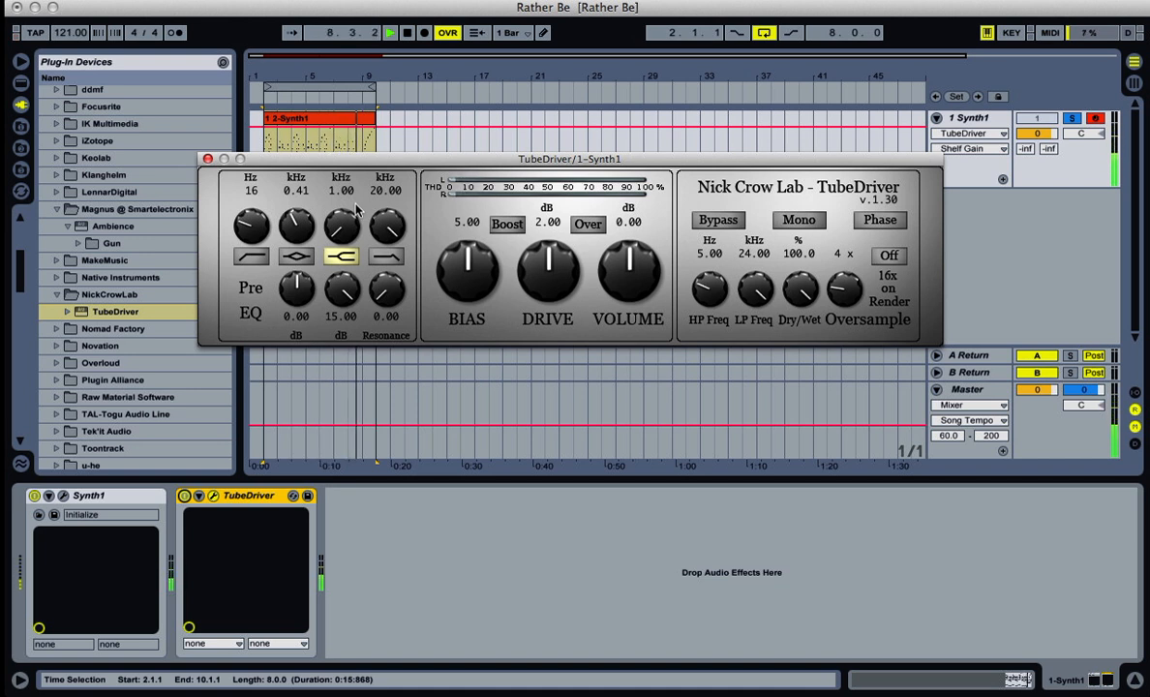
key(space)
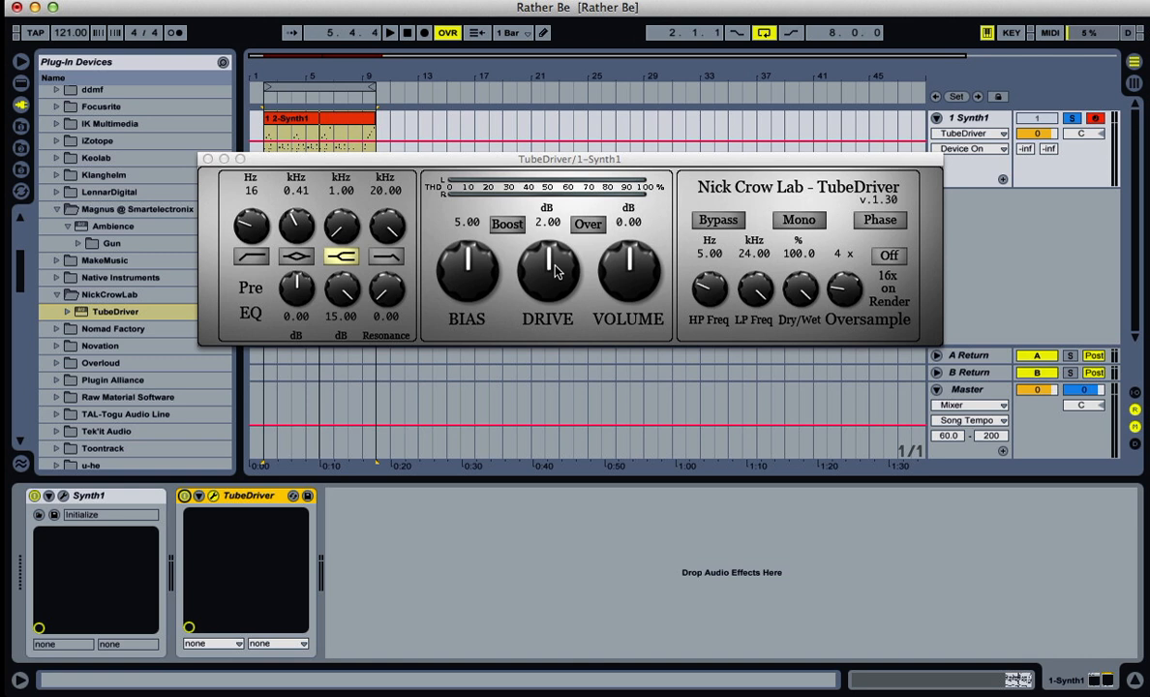
- Raise TubeDriver's drive to about 3.58 dB and lower its volume to about -4.16 dB while auditioning the clip
key(space)
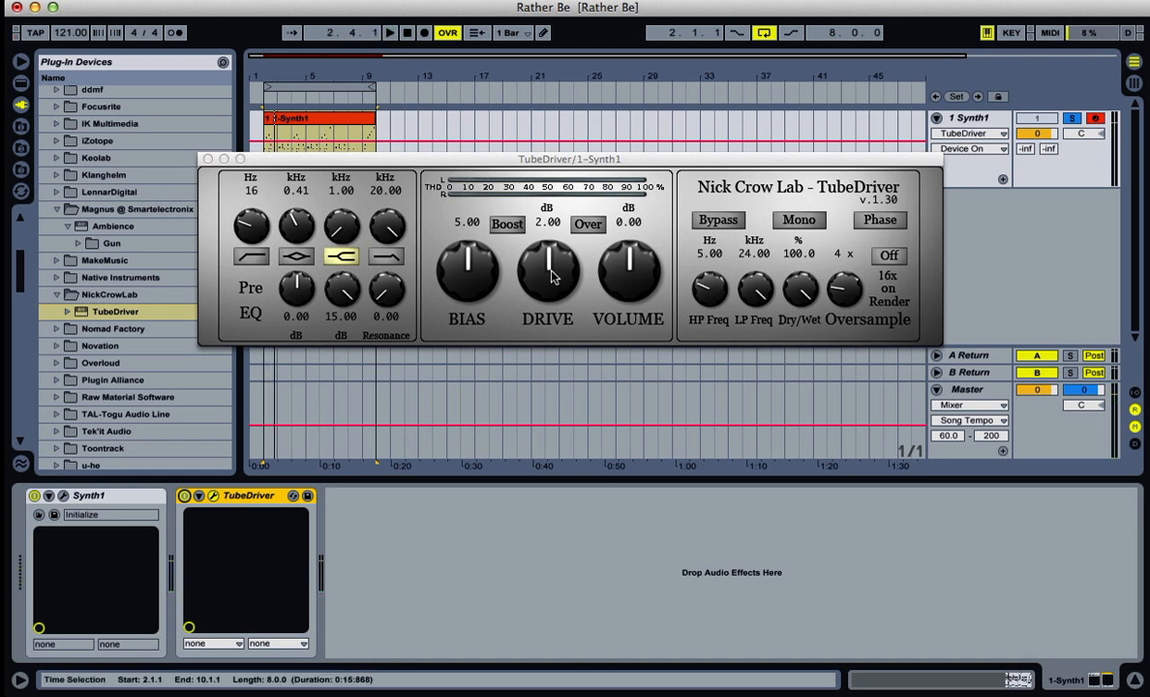
drag(550, 279, 565, 259)
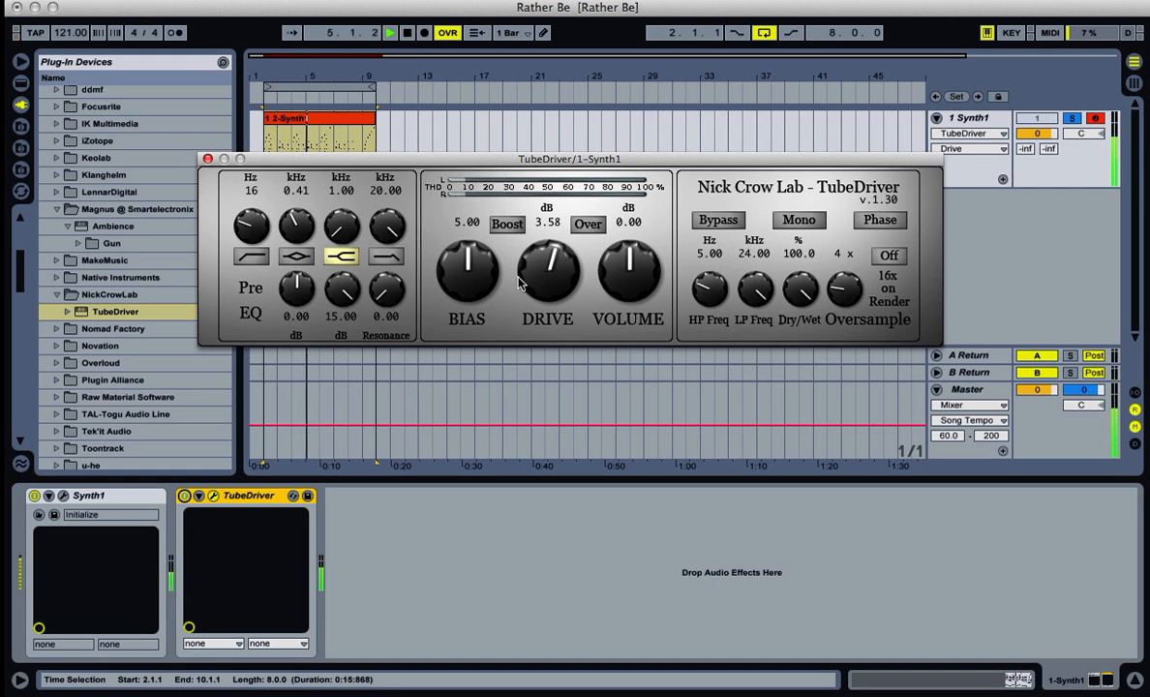
key(space)
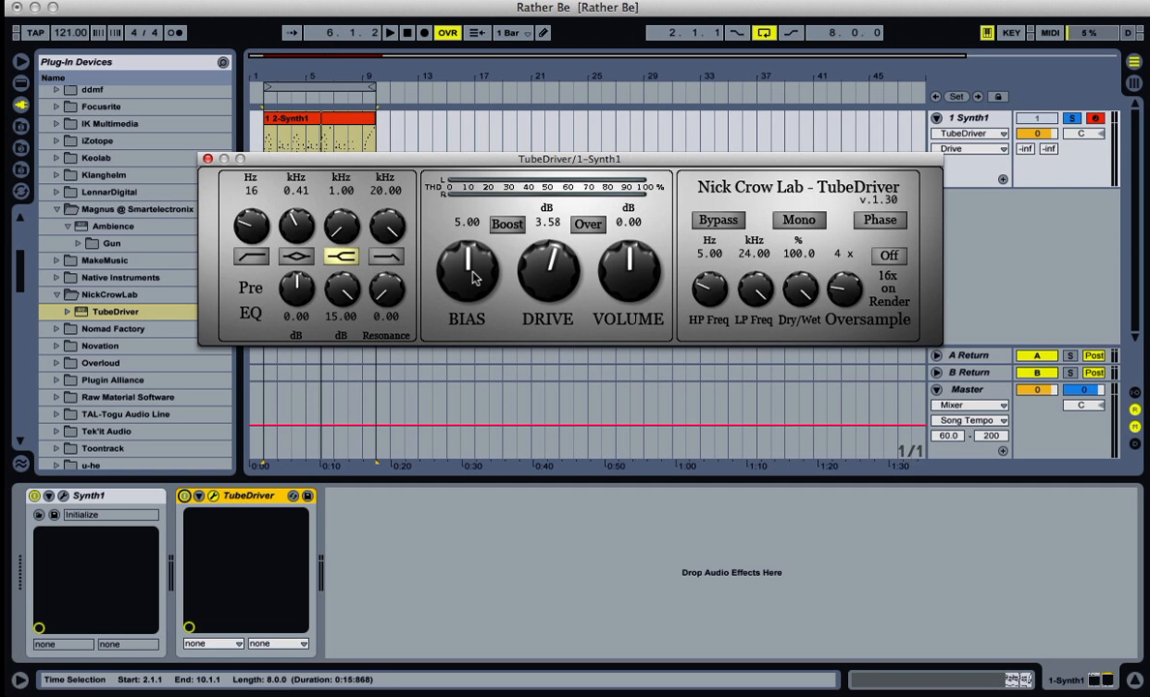
key(space)
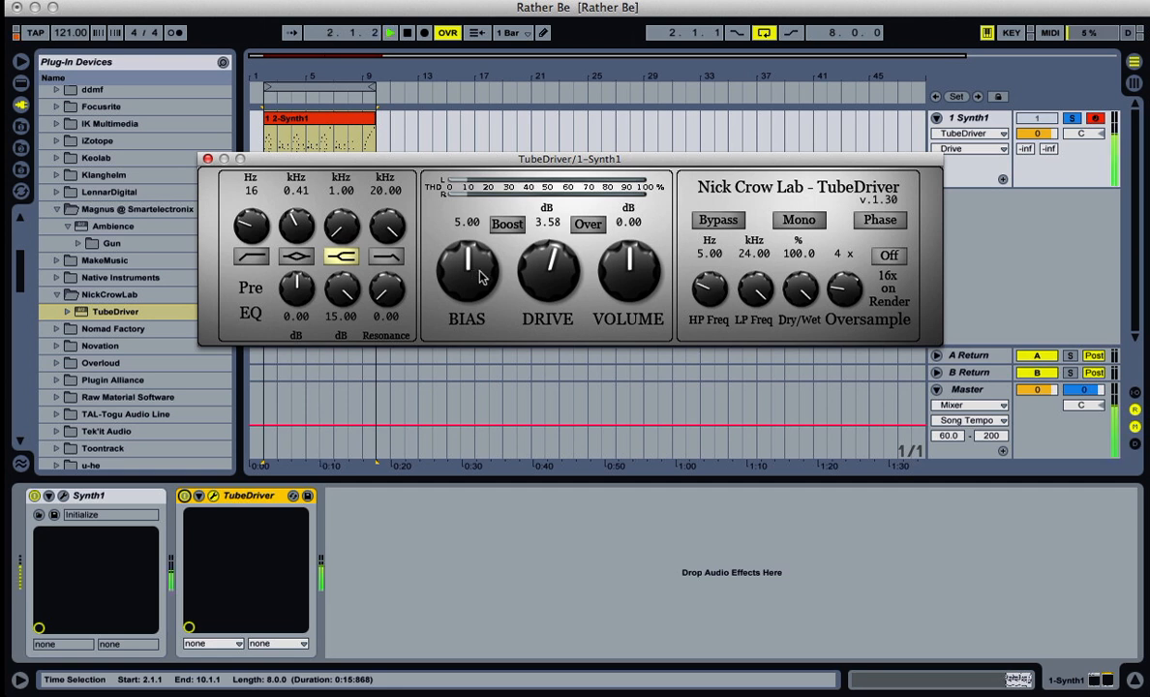
key(space)
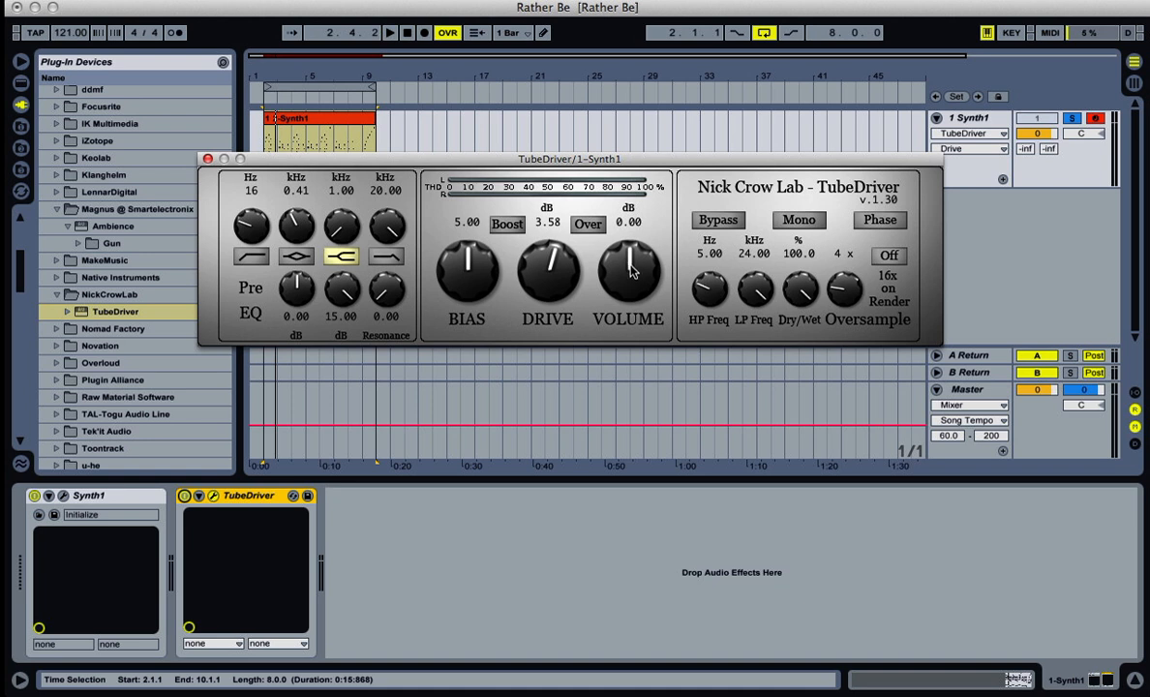
key(space)
drag(631, 260, 633, 292)
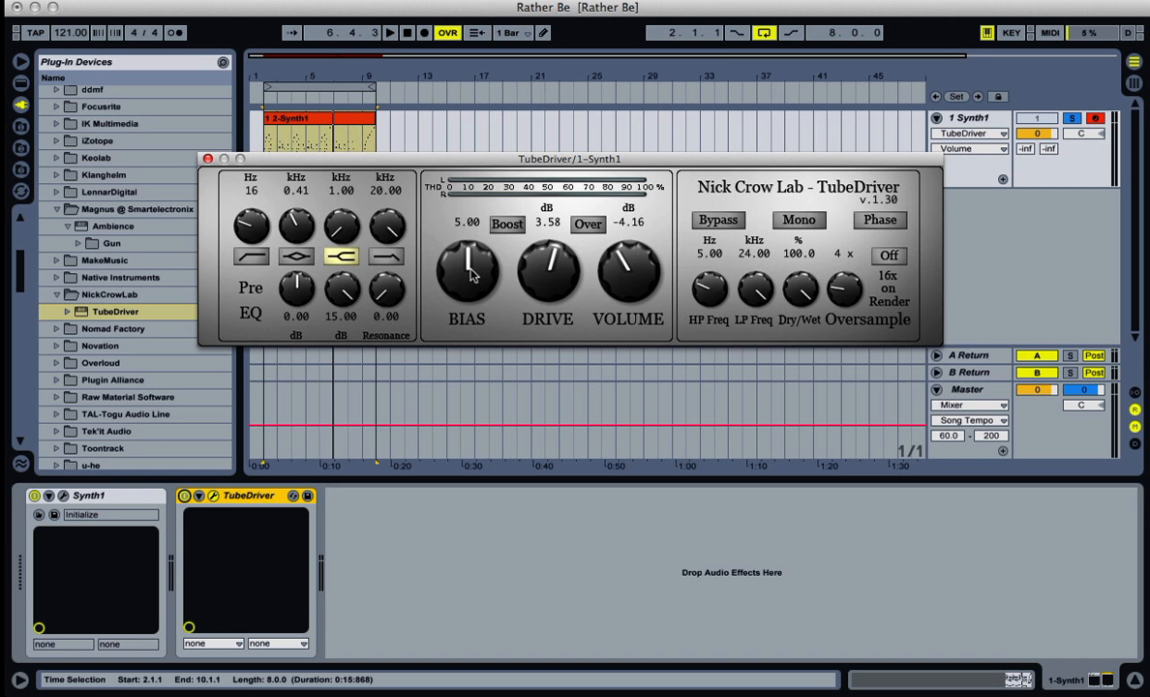
- Compare TubeDriver's bias at 0.00 and 10.00 using playback, and leave it at 10.00
key(space)
drag(499, 300, 450, 456)
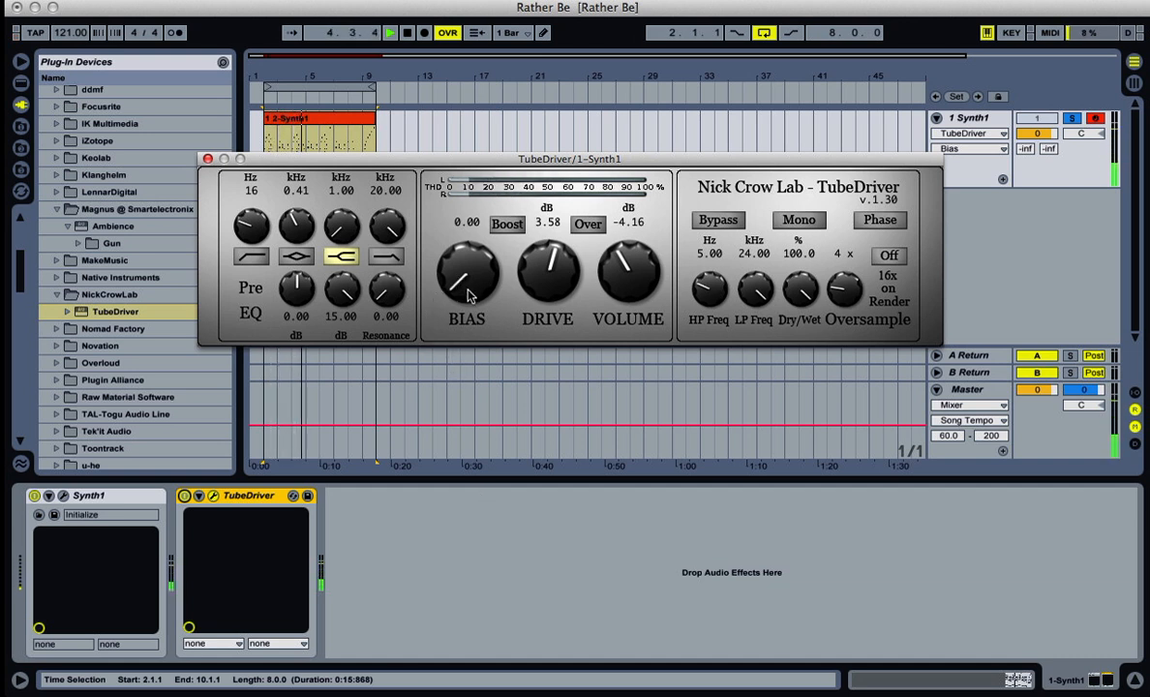
key(space)
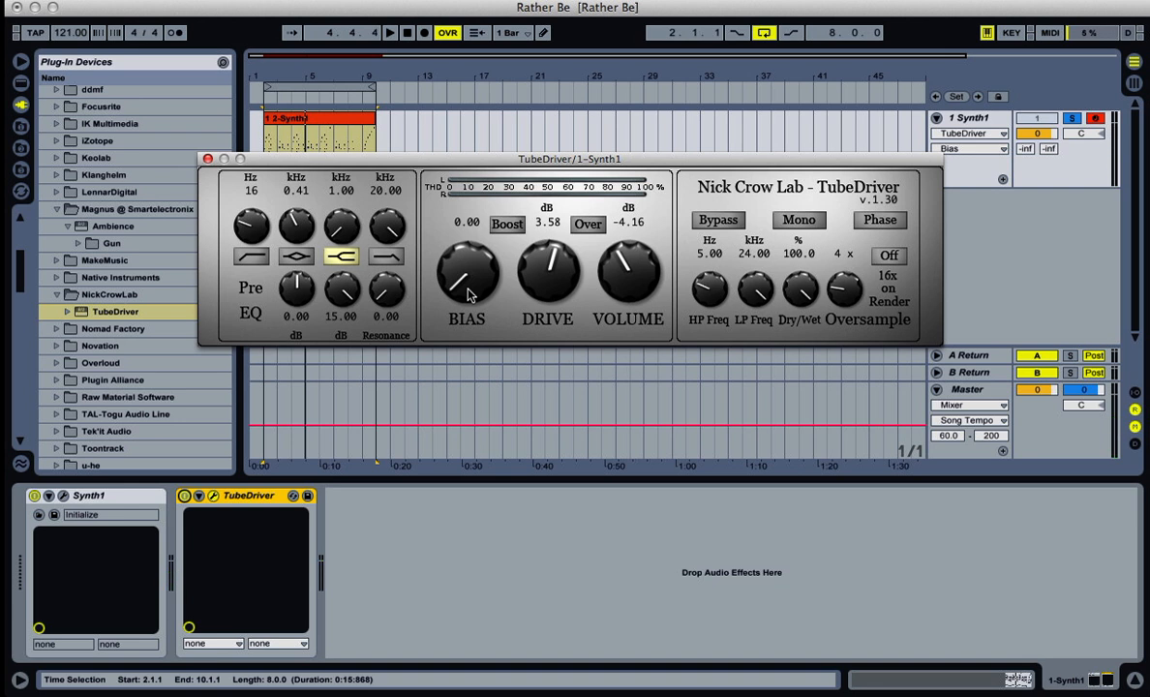
key(space)
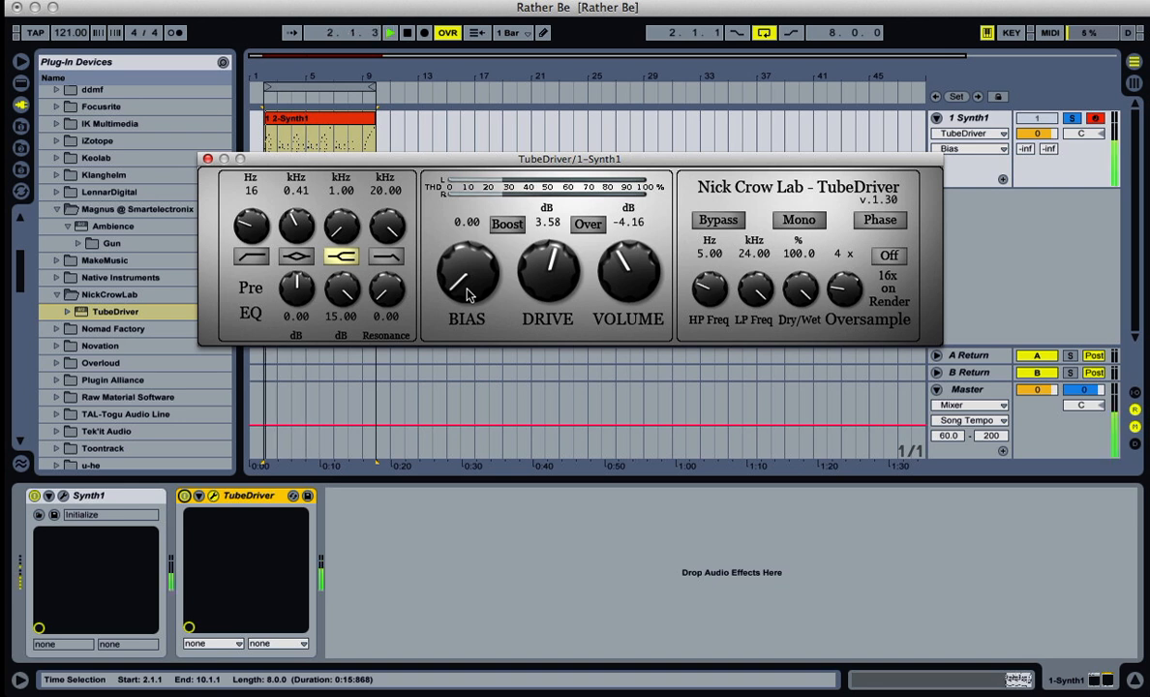
drag(469, 296, 469, 269)
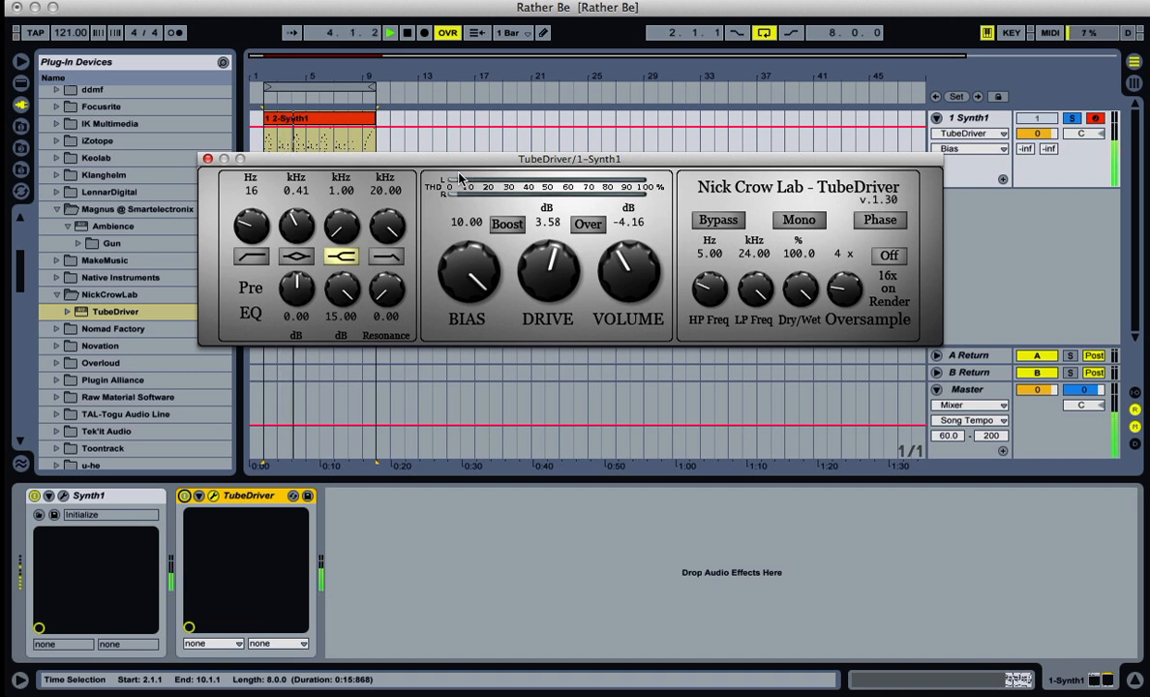
key(space)
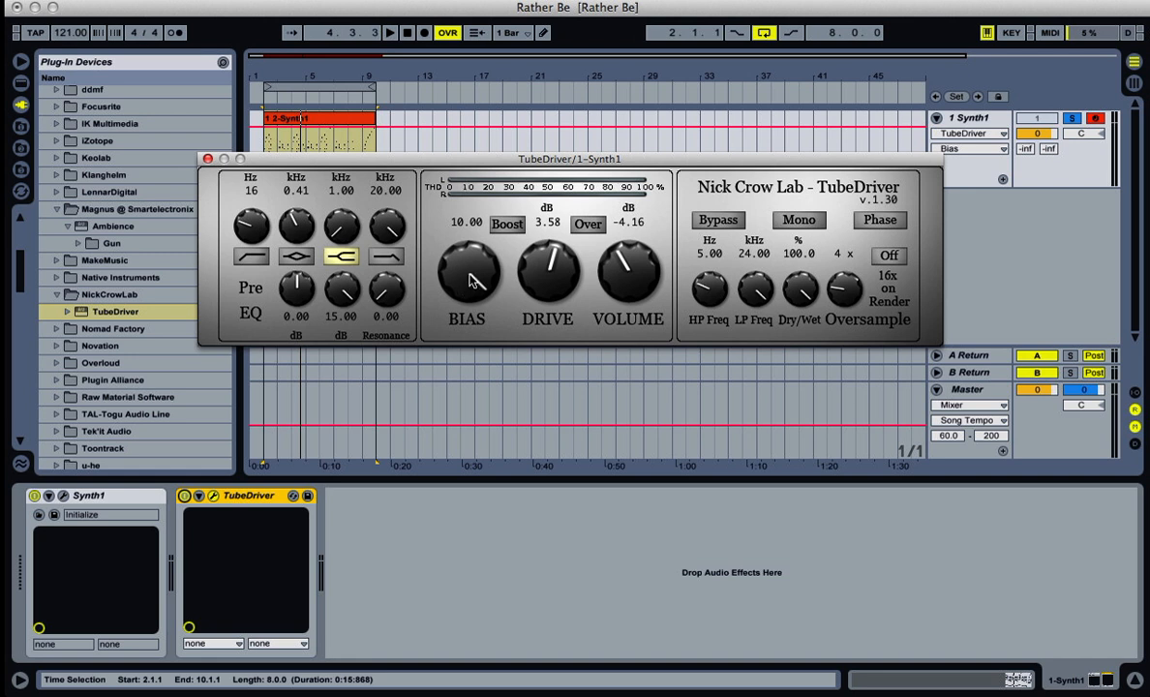
drag(470, 278, 458, 620)
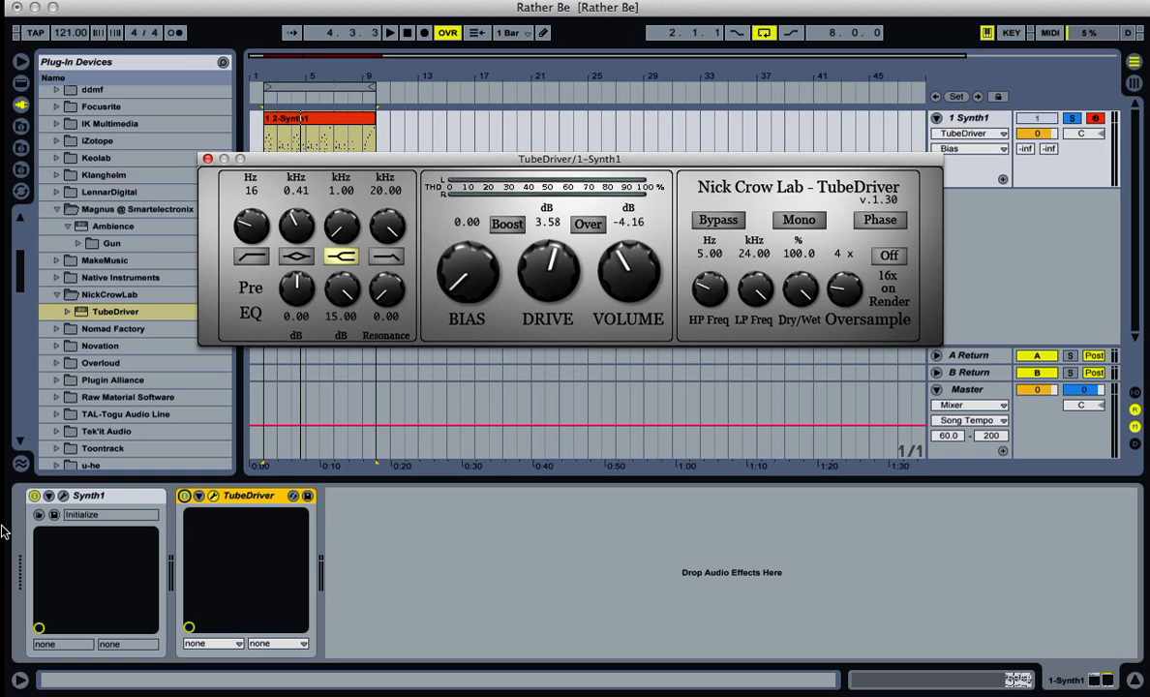
drag(482, 294, 448, 14)
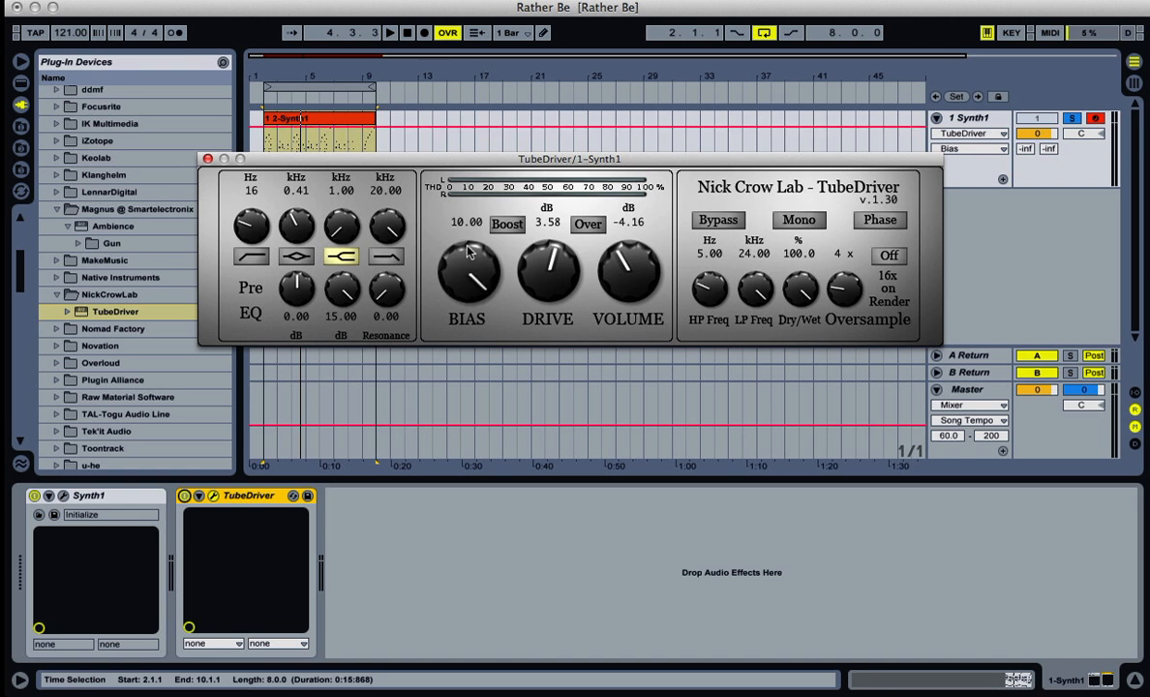
- Compare the playing clip with TubeDriver switched off and on, leaving it on
key(space)
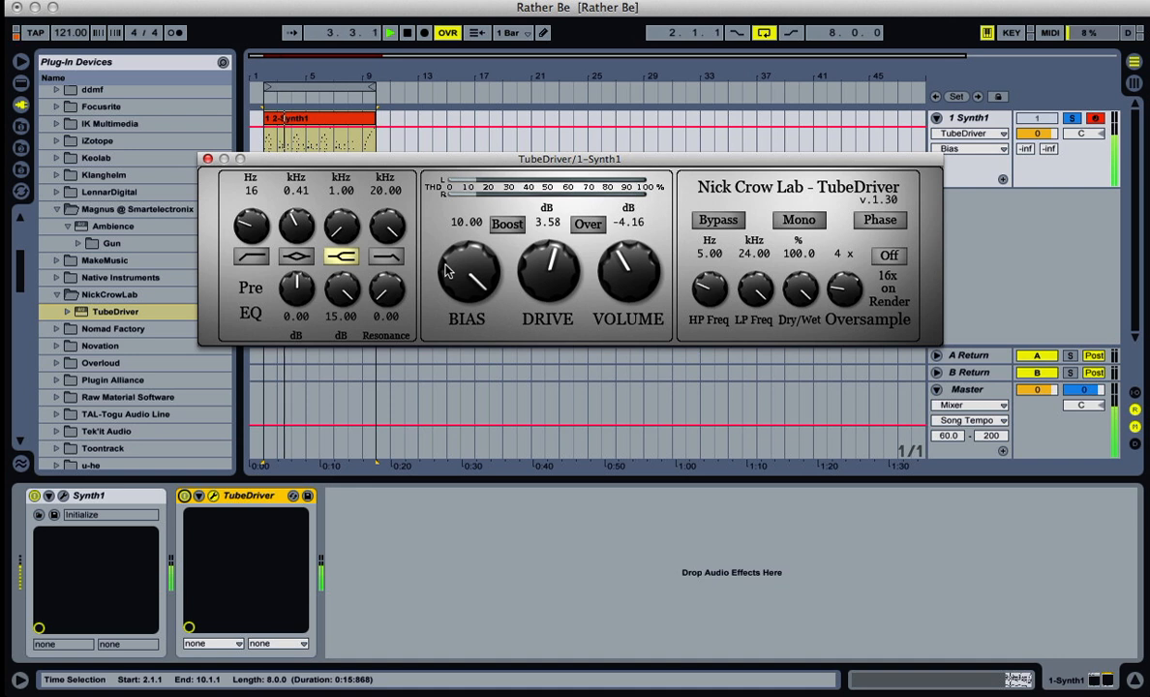
click(184, 495)
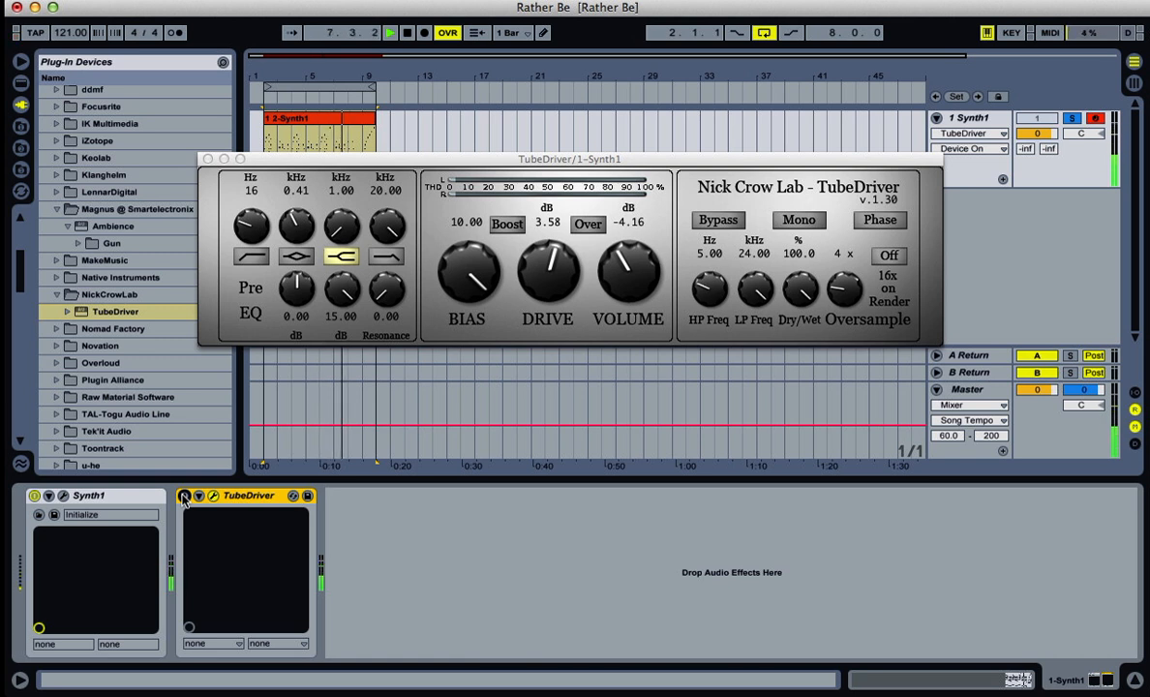
click(184, 496)
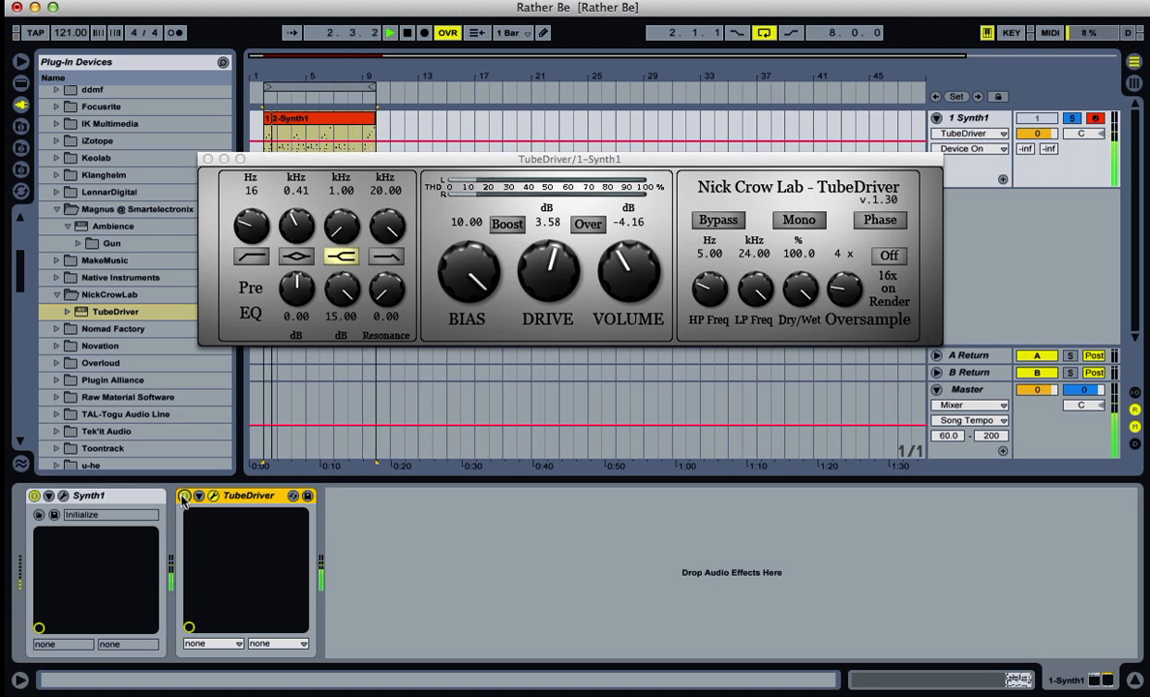
key(space)
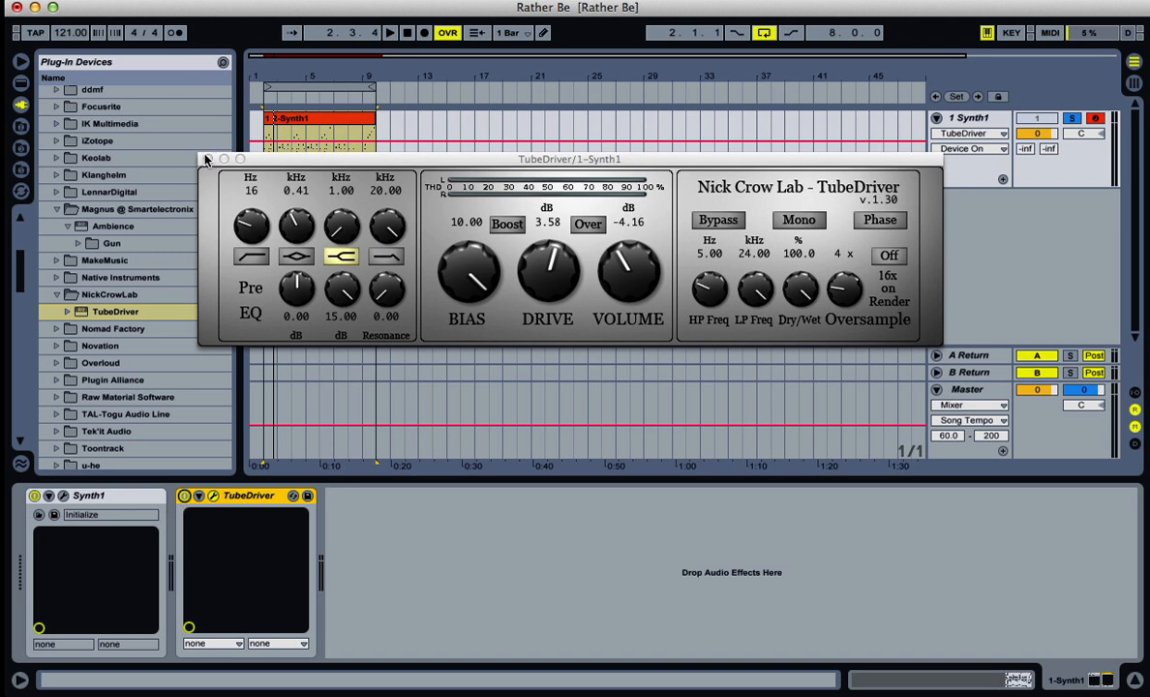
- Close the TubeDriver editor and add EQ Eight after TubeDriver in the device chain
click(207, 158)
click(22, 83)
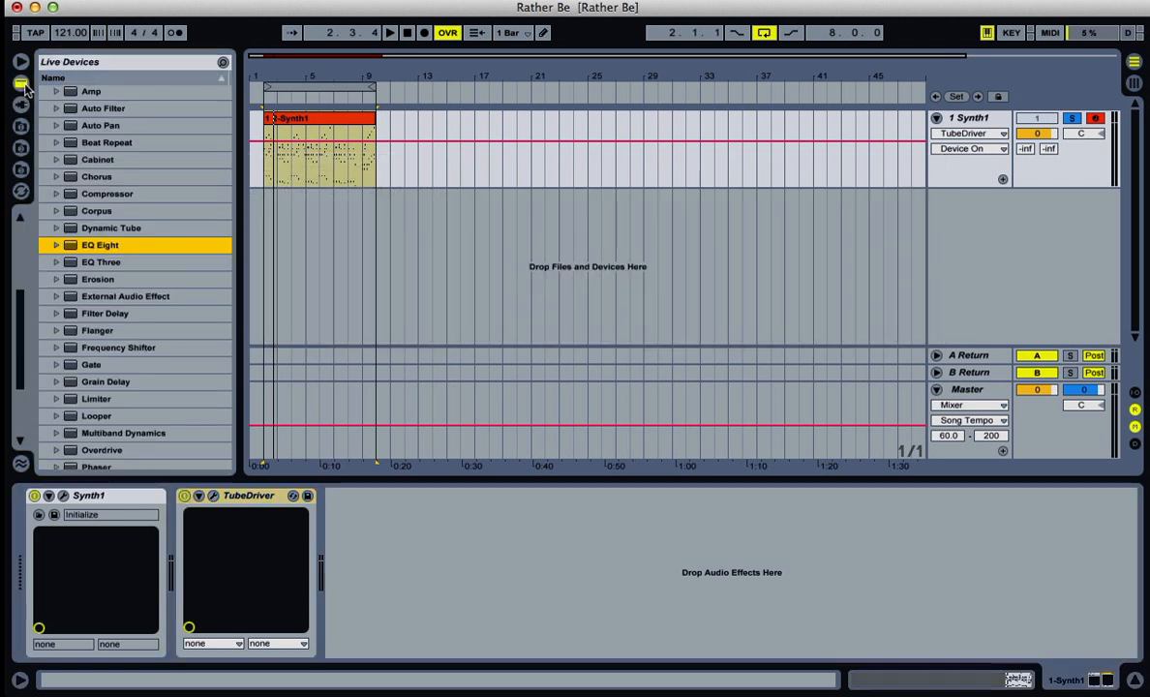
drag(94, 250, 397, 551)
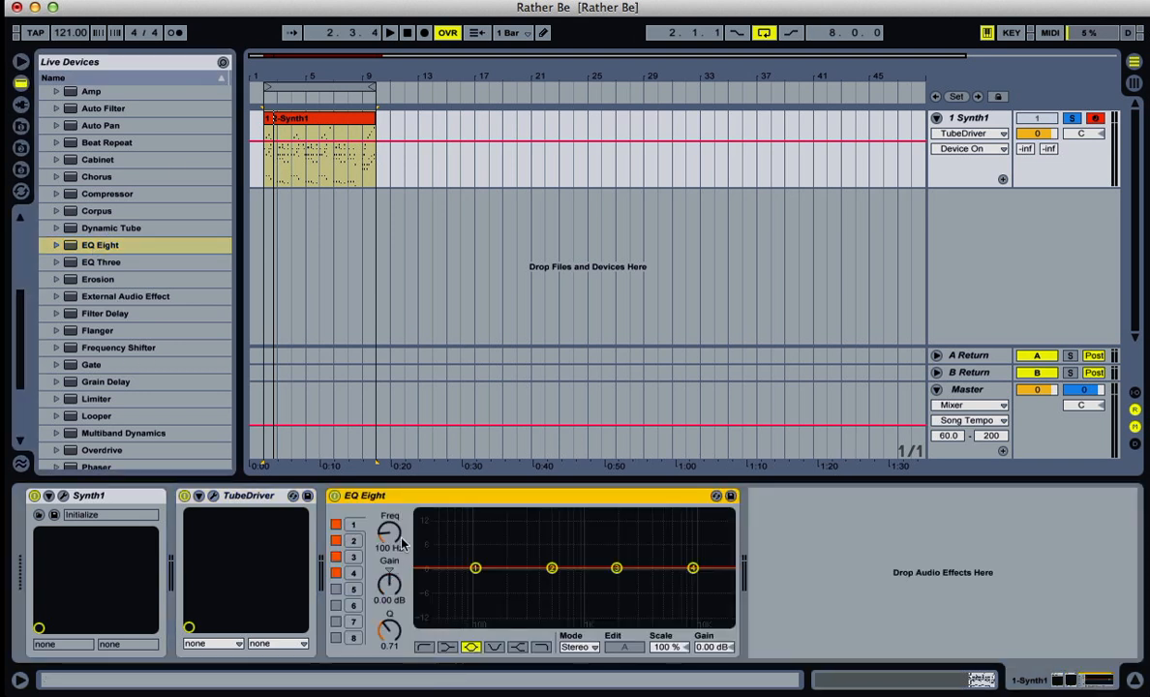
- Set EQ Eight's band 2 frequency to 711 Hz and its gain to -5.16 dB
click(352, 543)
click(385, 549)
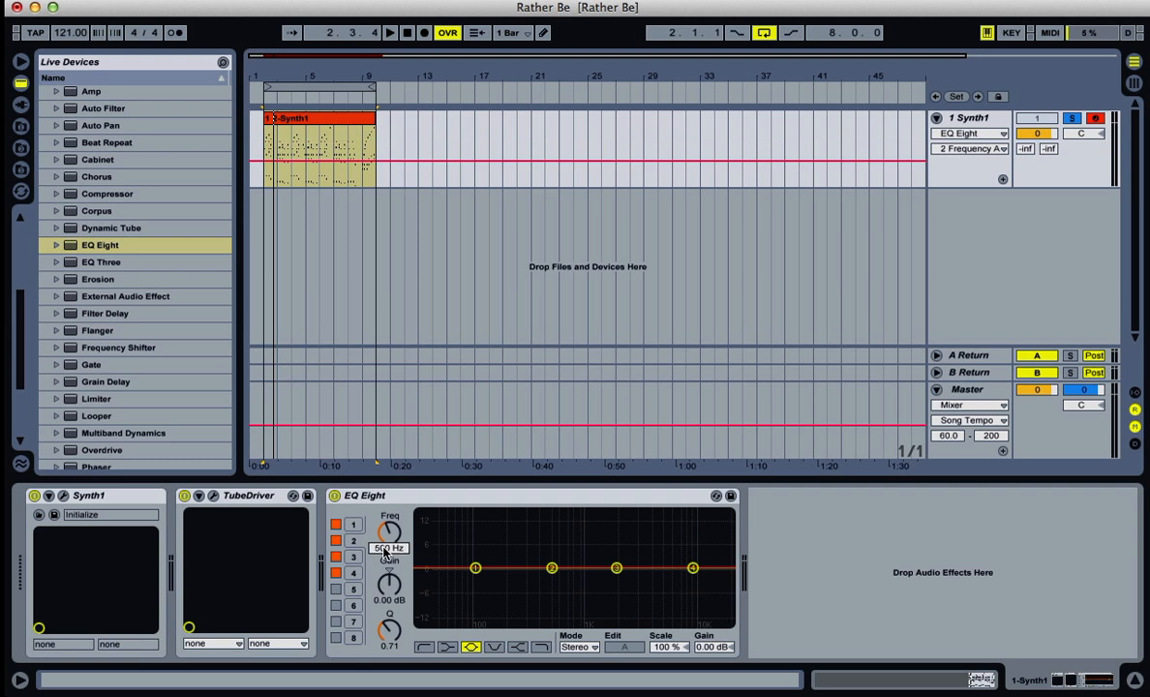
text(711)
key(Return)
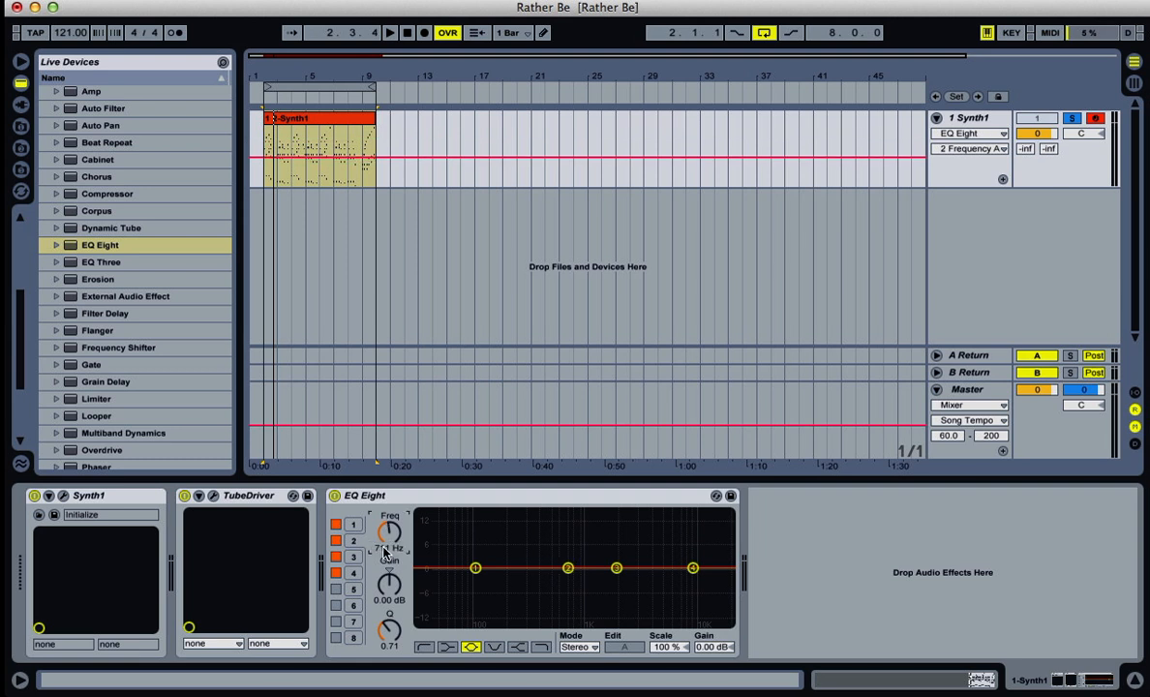
click(388, 600)
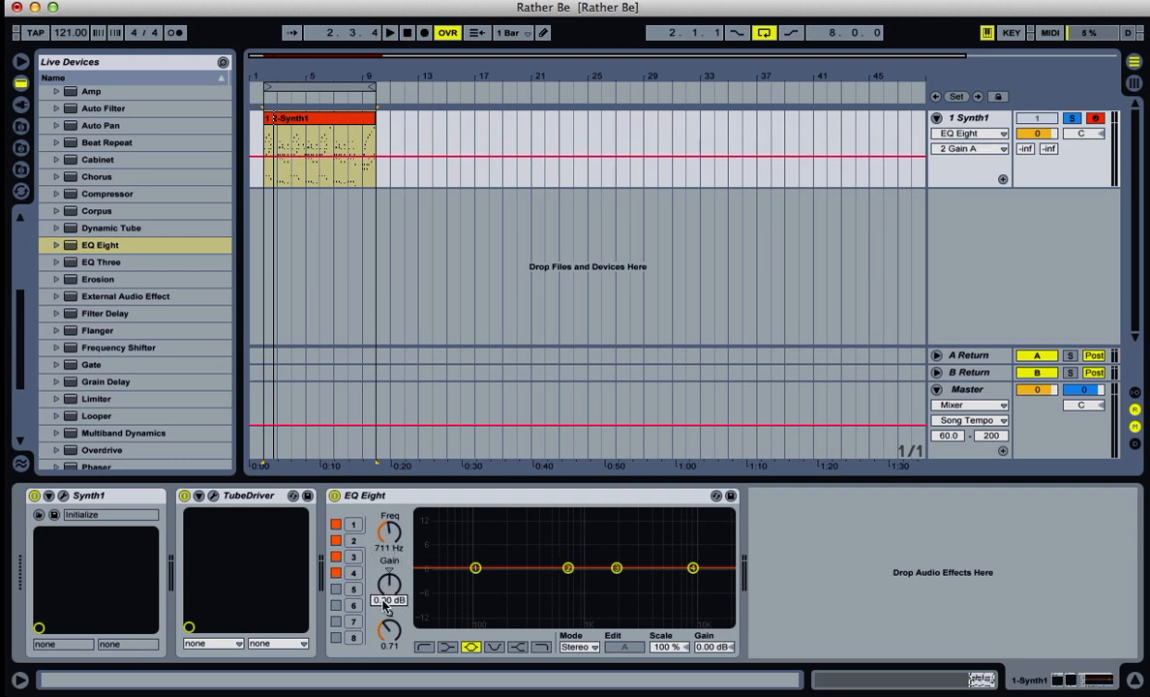
text(5.16)
key(Return)
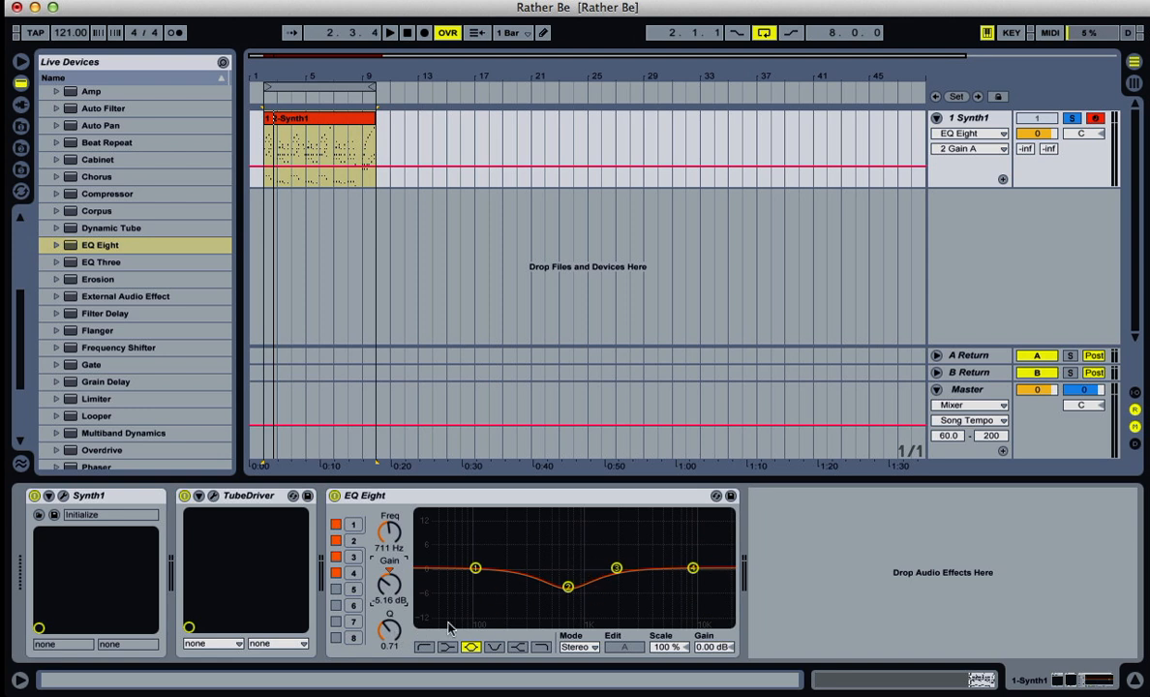
- Raise the Q of EQ Eight's band 2 to 1.94 and start playing the clip
drag(388, 629, 388, 619)
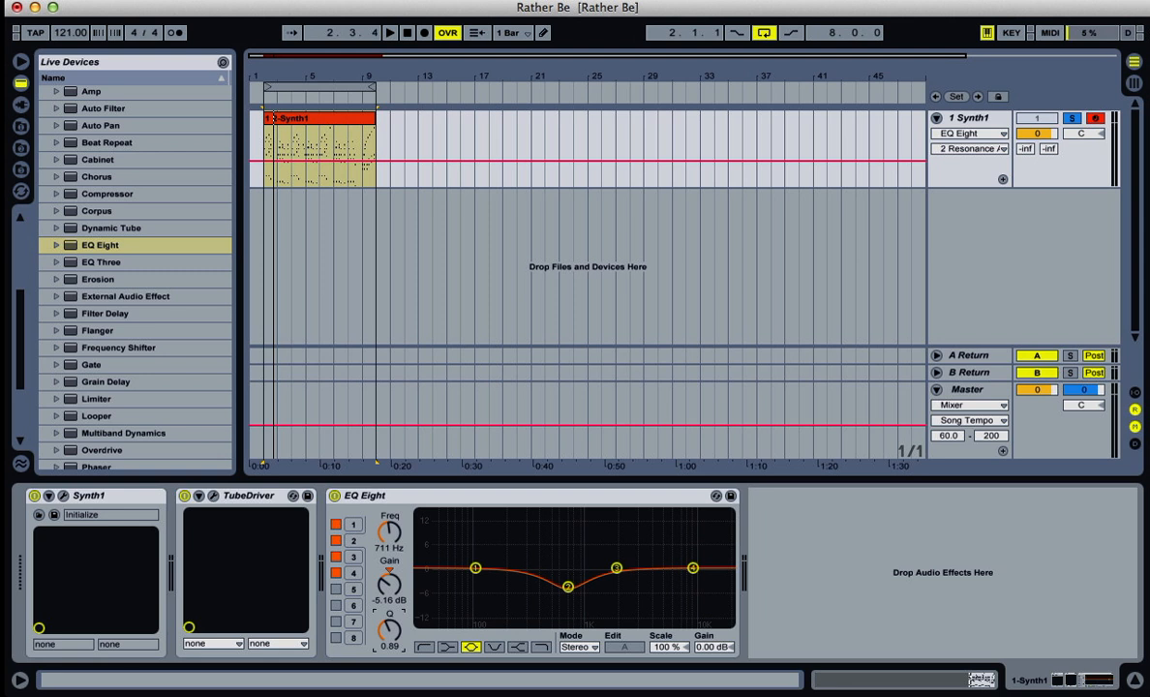
drag(388, 618, 388, 591)
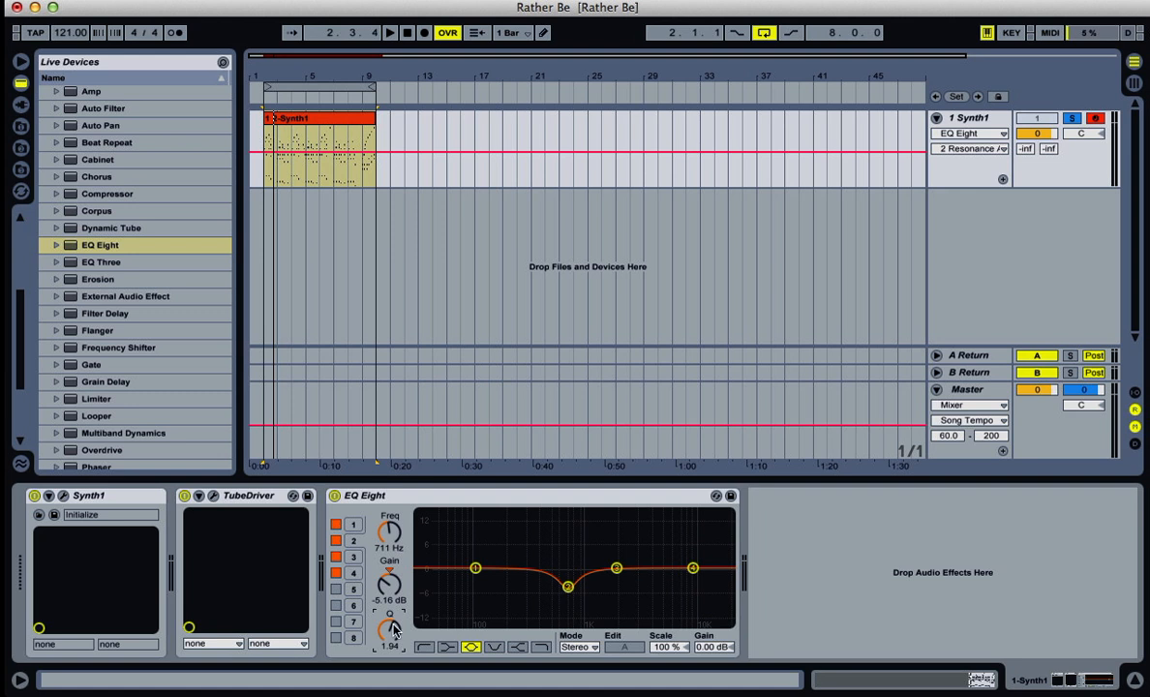
key(space)
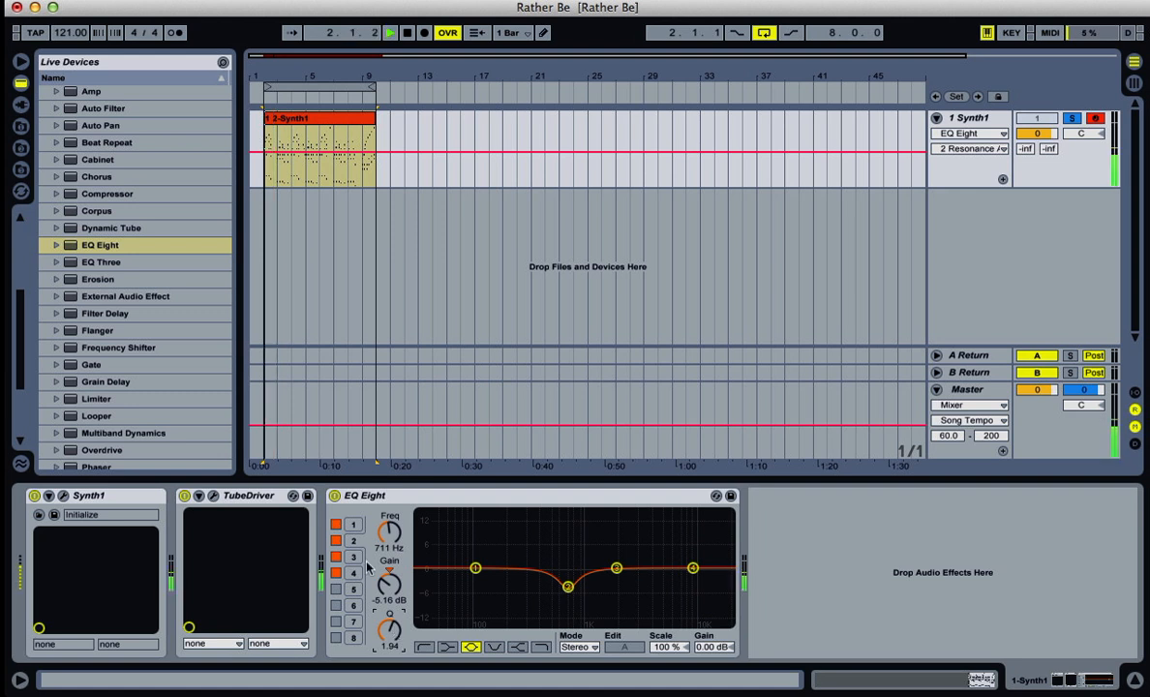
- Compare the playing clip with EQ Eight switched off and on, leaving it on, and stop playback
click(334, 495)
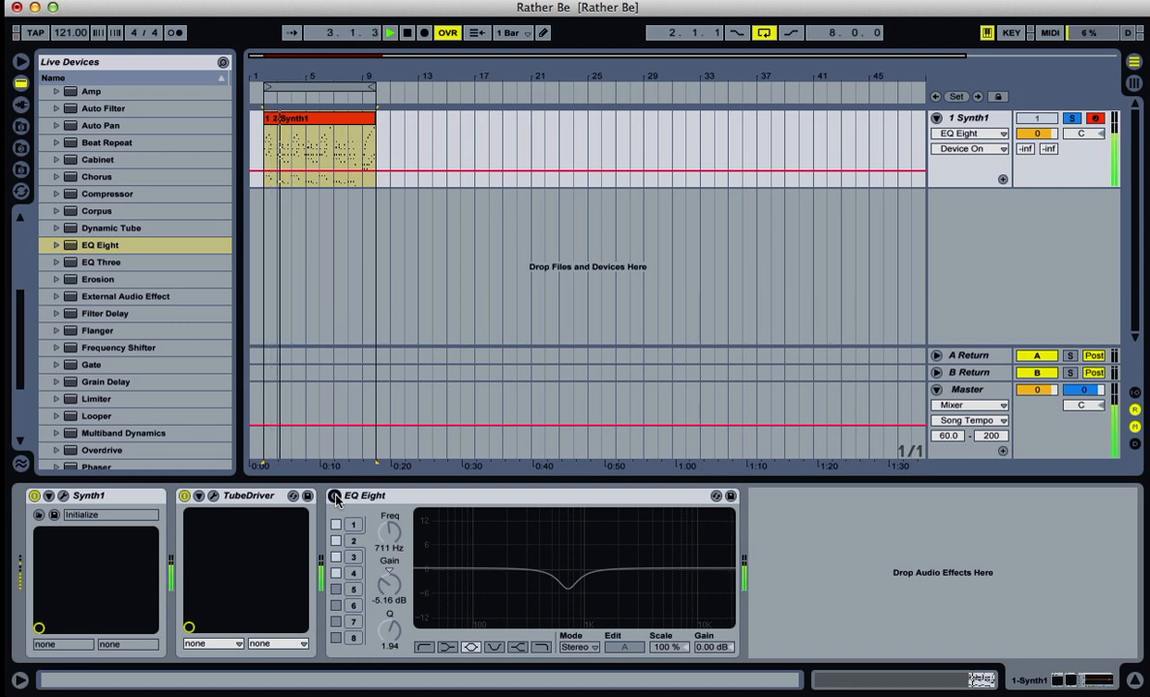
click(334, 496)
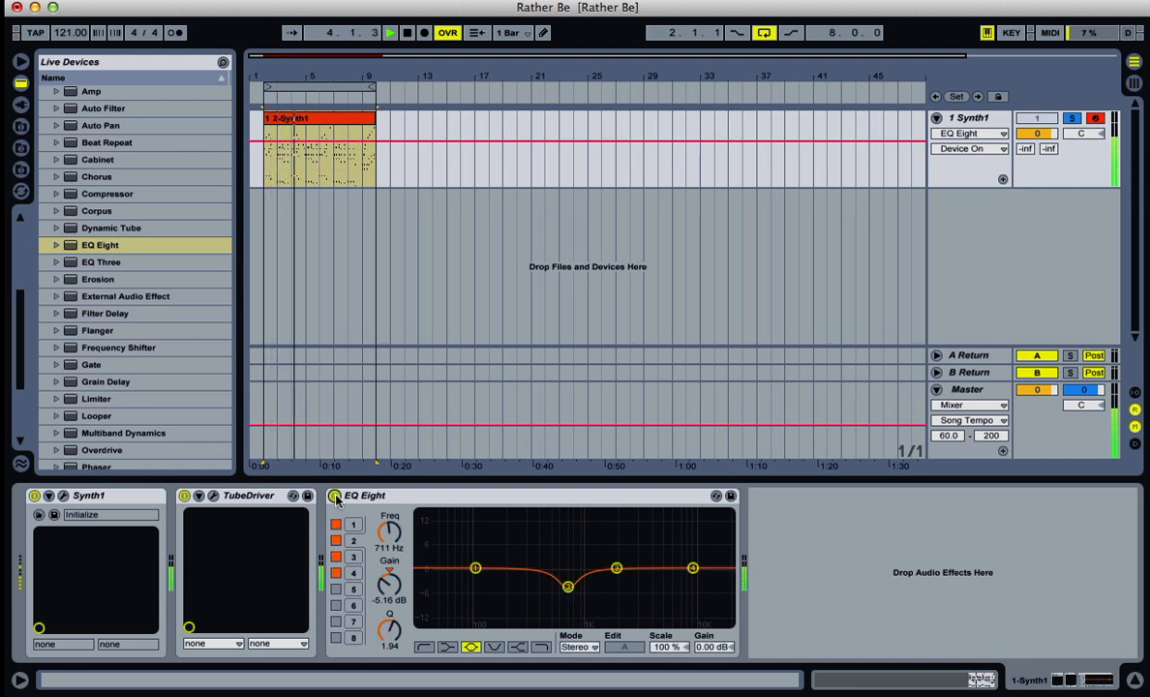
key(space)
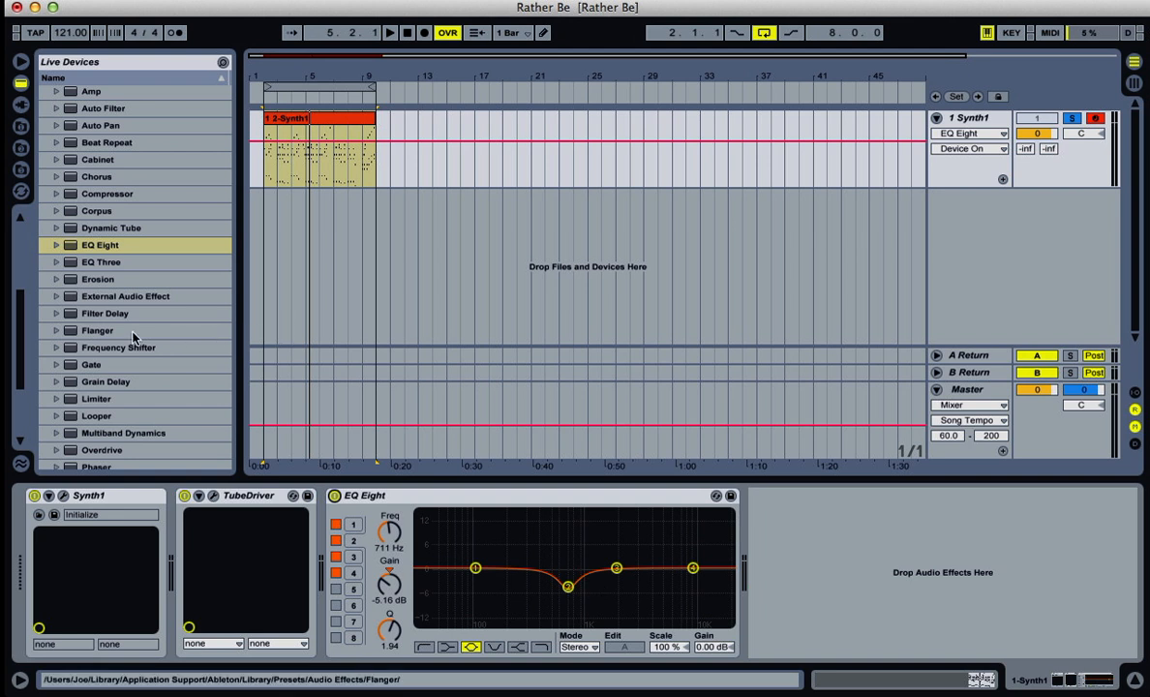
- Add the Ambience reverb plug-in after EQ Eight and reposition its editor window so all parameters are visible
click(20, 104)
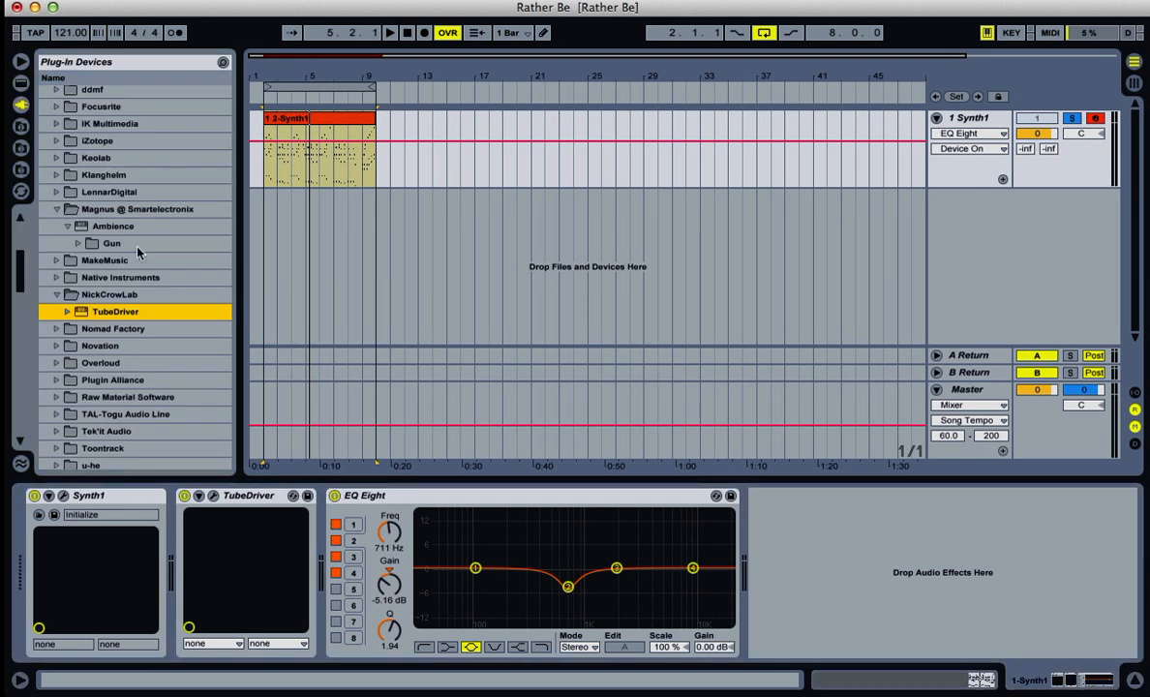
drag(81, 228, 803, 585)
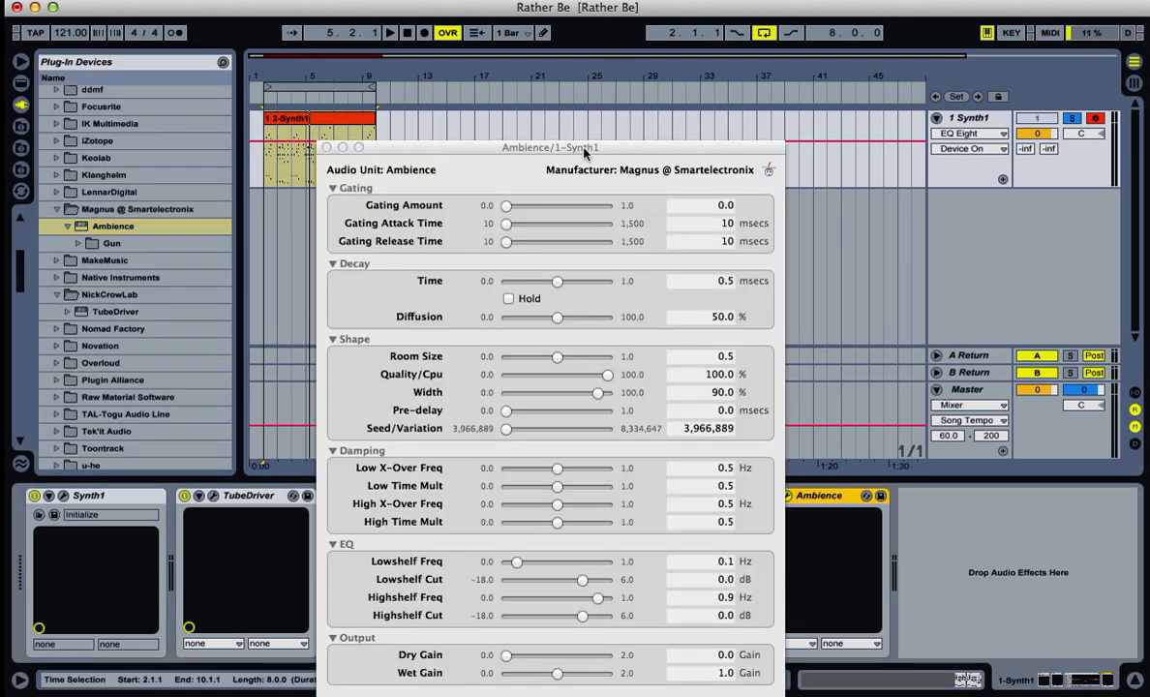
drag(580, 147, 607, 76)
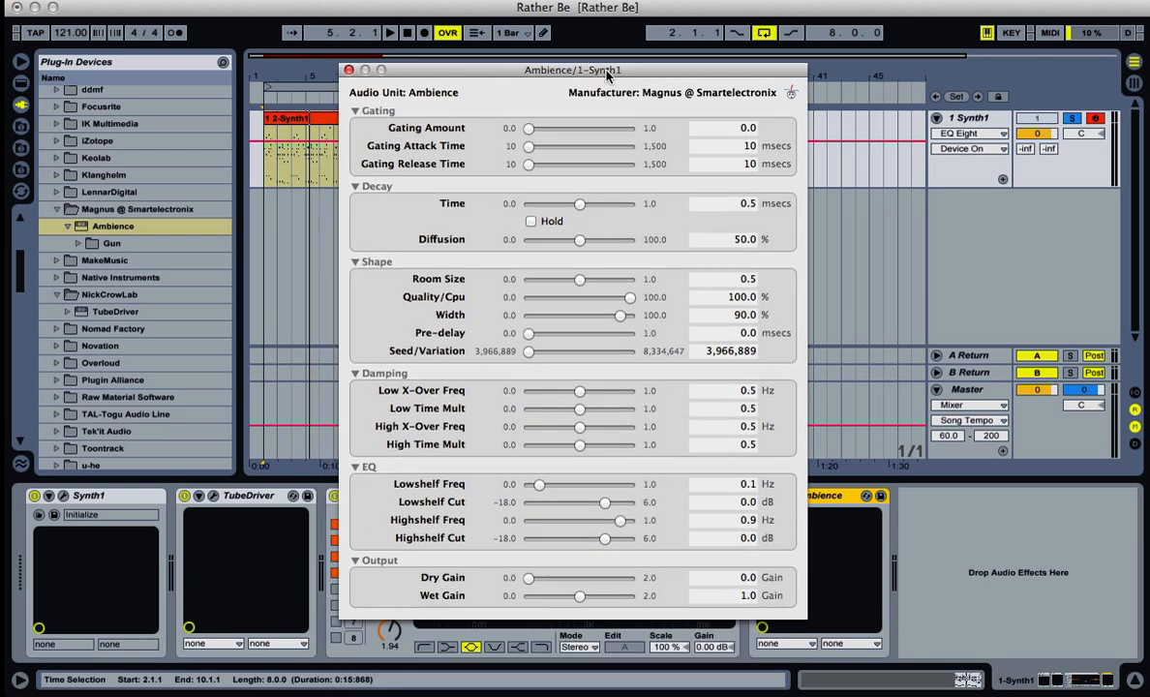
- Set Ambience's Dry Gain to 1.0 and play the clip
click(742, 578)
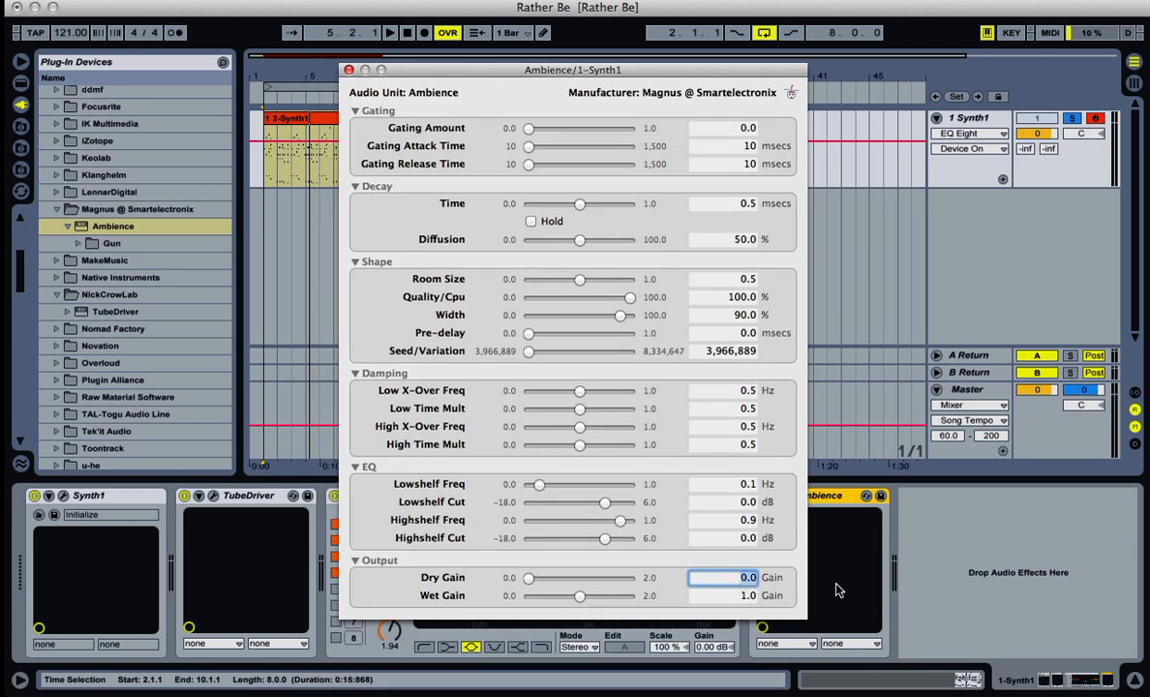
text(1)
key(Return)
key(BackSpace)
text(1)
key(Return)
click(390, 32)
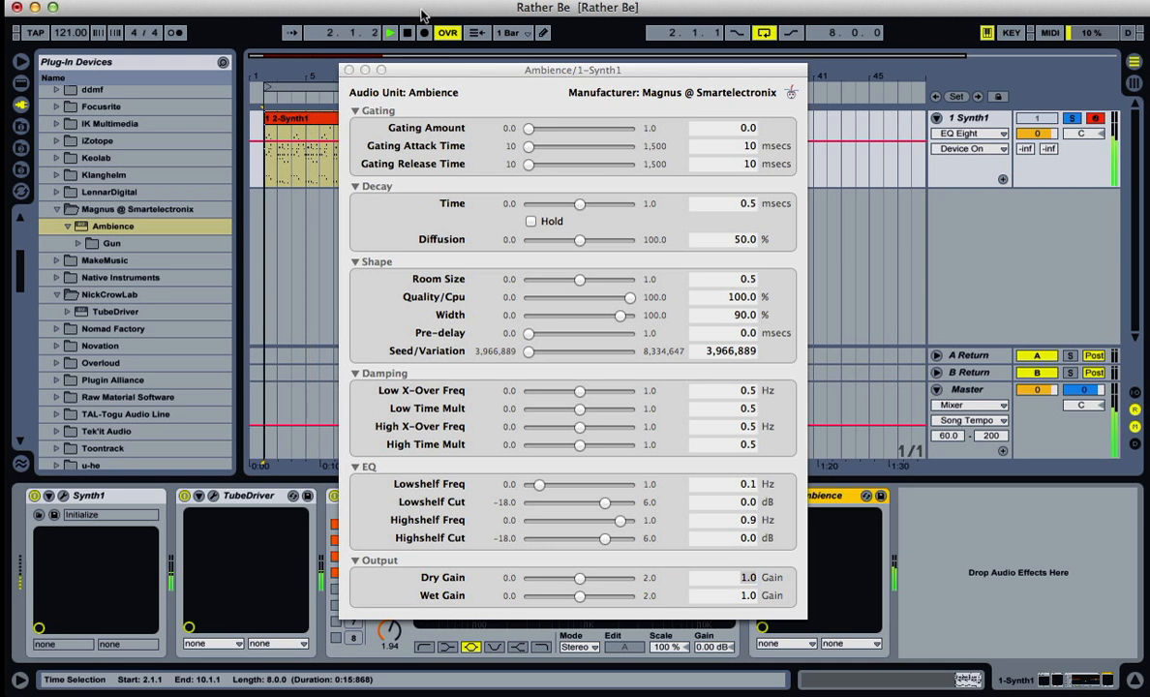
- Lower Ambience's Wet Gain to 0.499 and audition the clip
drag(574, 599, 555, 603)
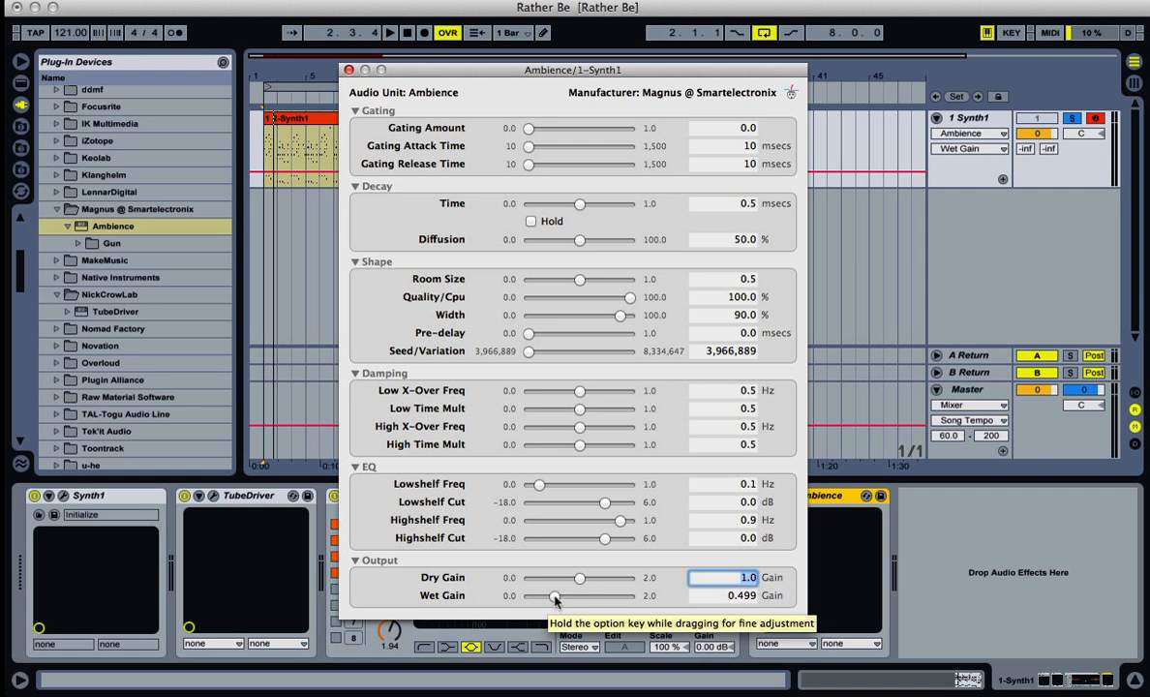
click(389, 32)
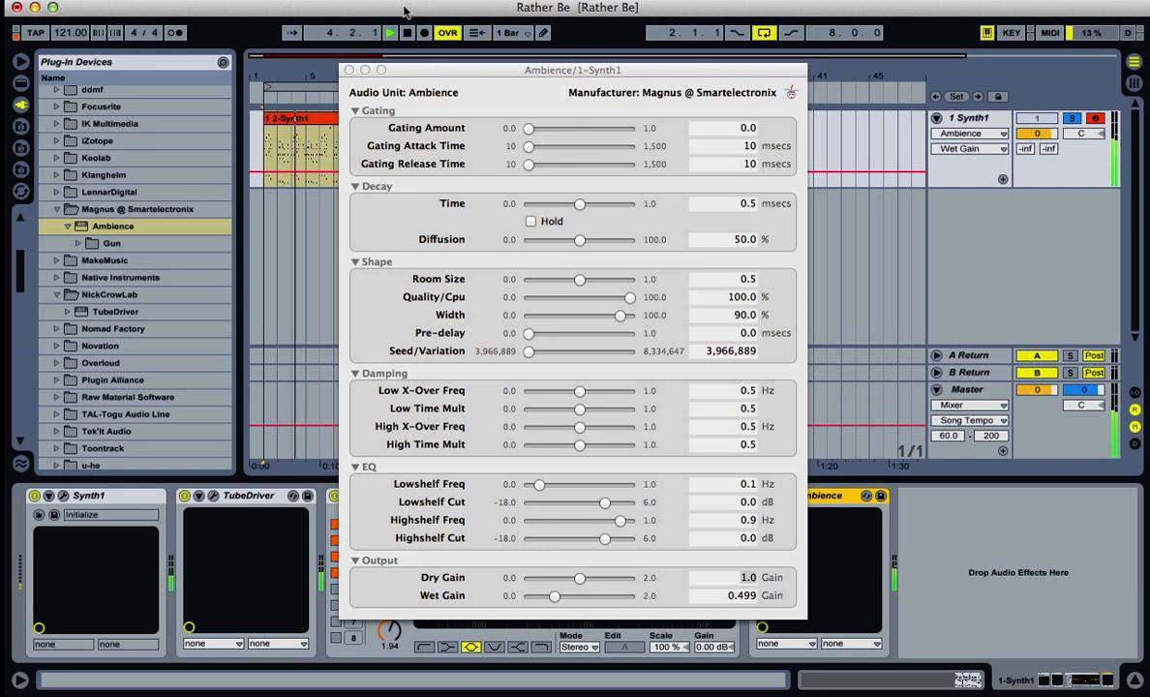
key(space)
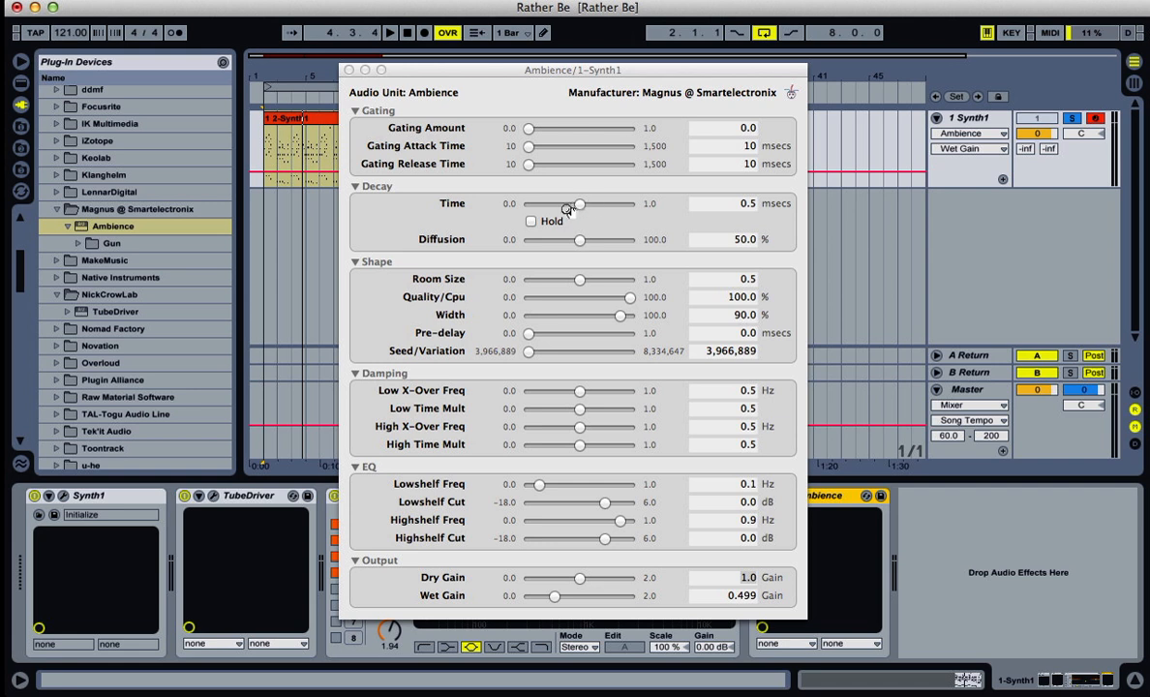
- Raise Ambience's decay Time to 0.643 while the clip plays, and stop playback
key(space)
drag(578, 207, 597, 214)
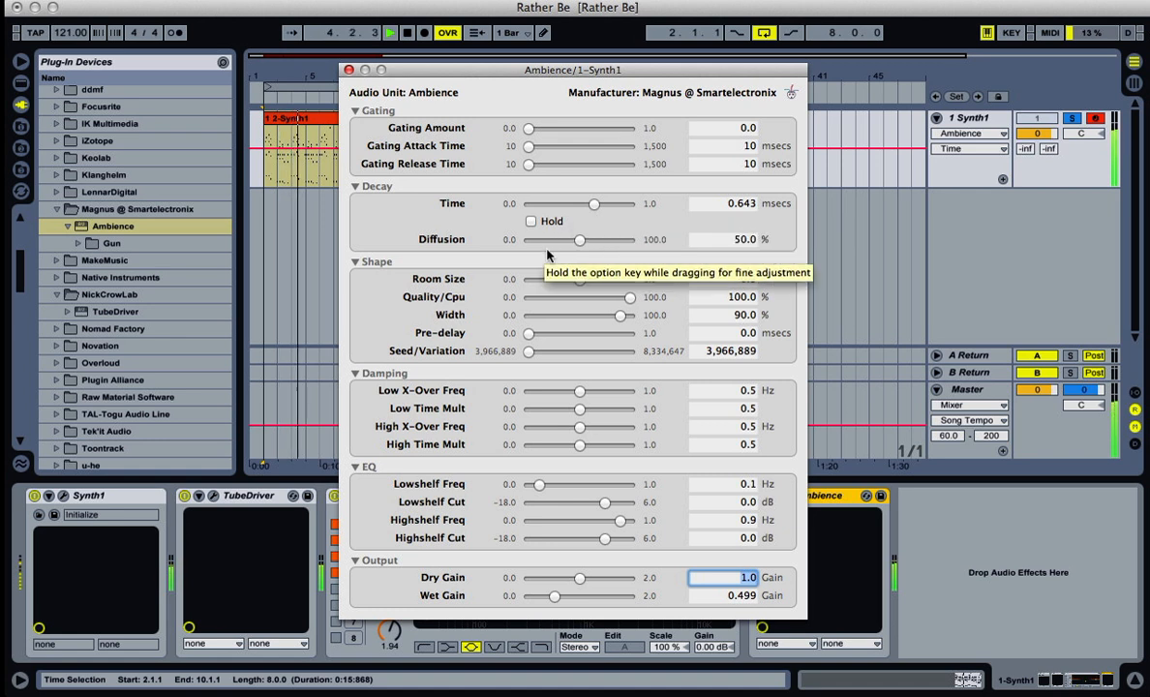
key(BackSpace)
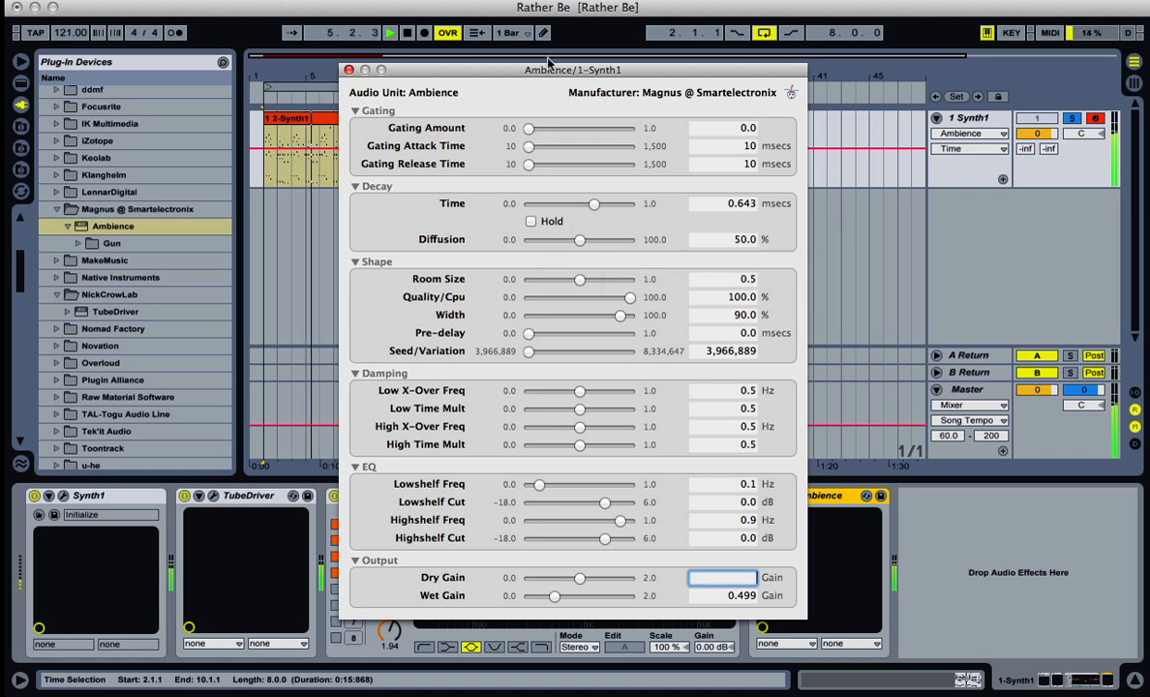
click(486, 8)
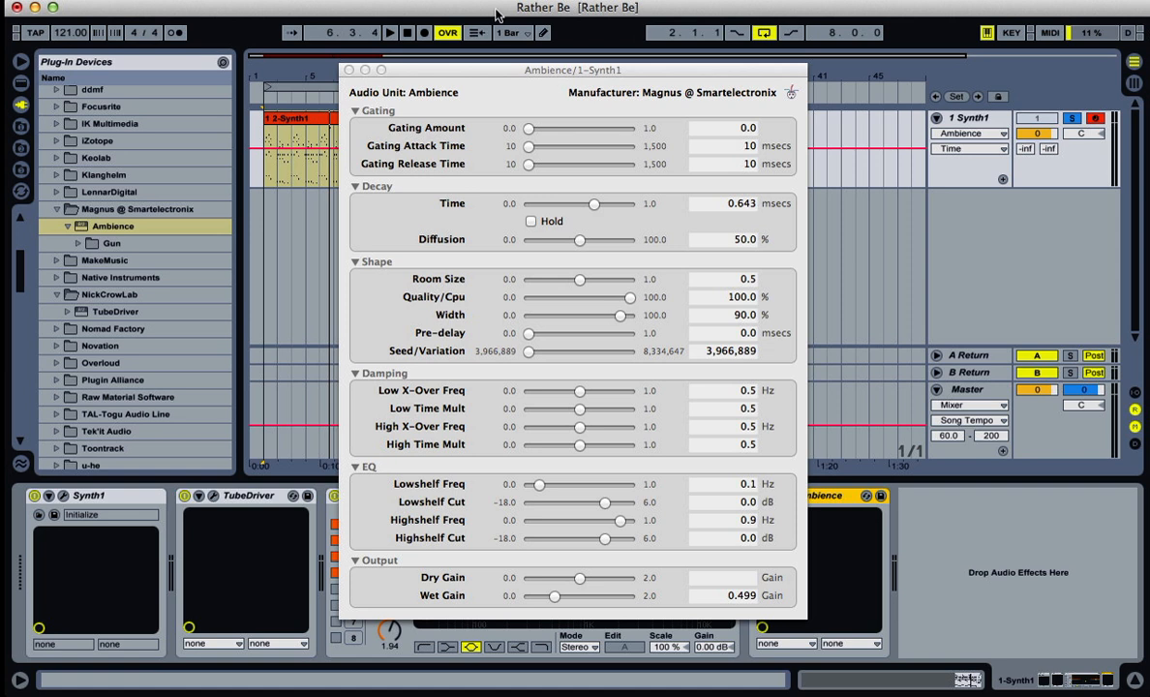
- Reduce Ambience's Room Size to 0.417 while listening to the clip
click(509, 86)
drag(581, 282, 571, 284)
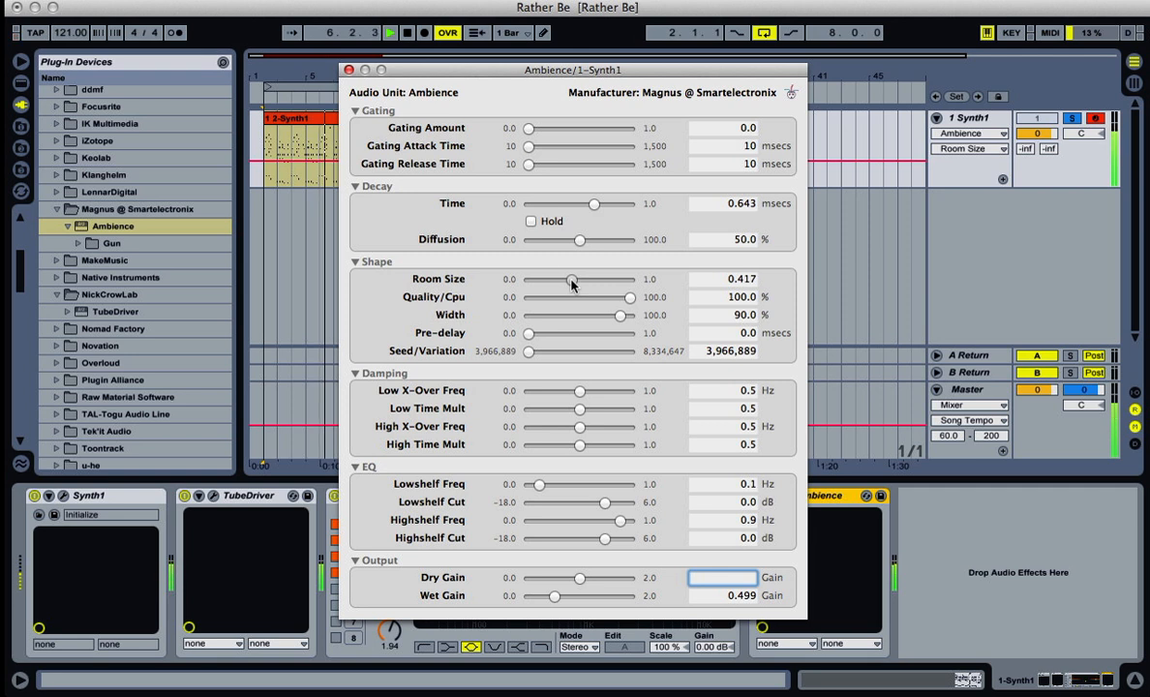
click(417, 13)
key(space)
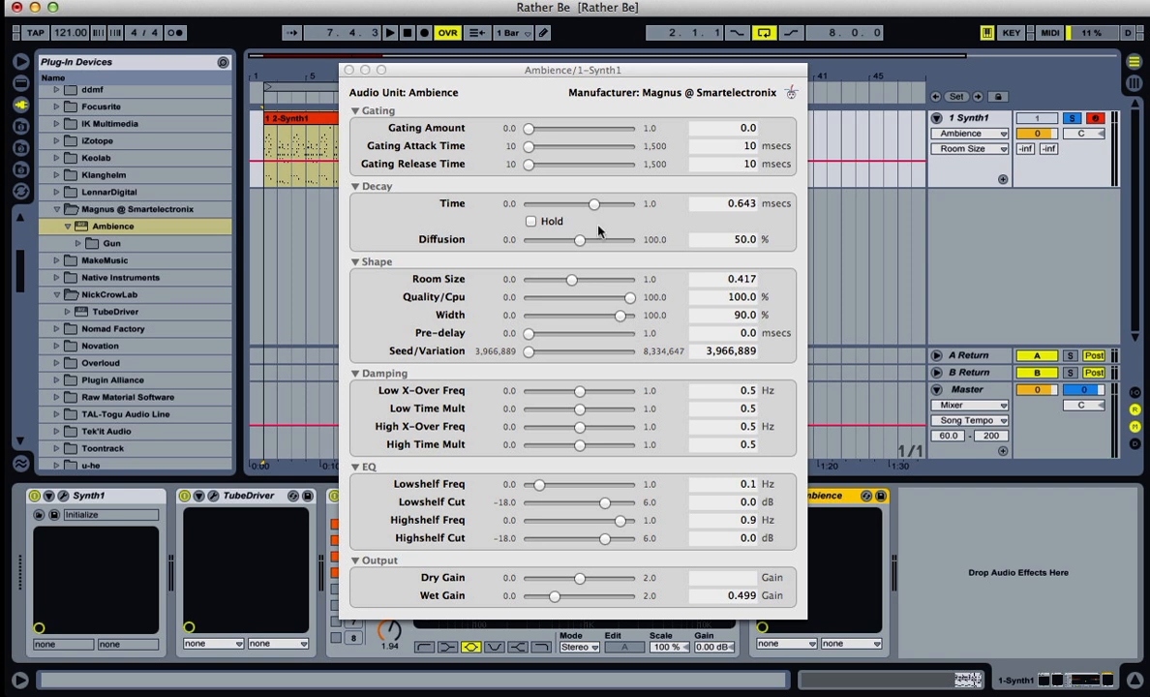
- Set Ambience's Width to 100% while listening to the clip
key(space)
drag(619, 314, 639, 324)
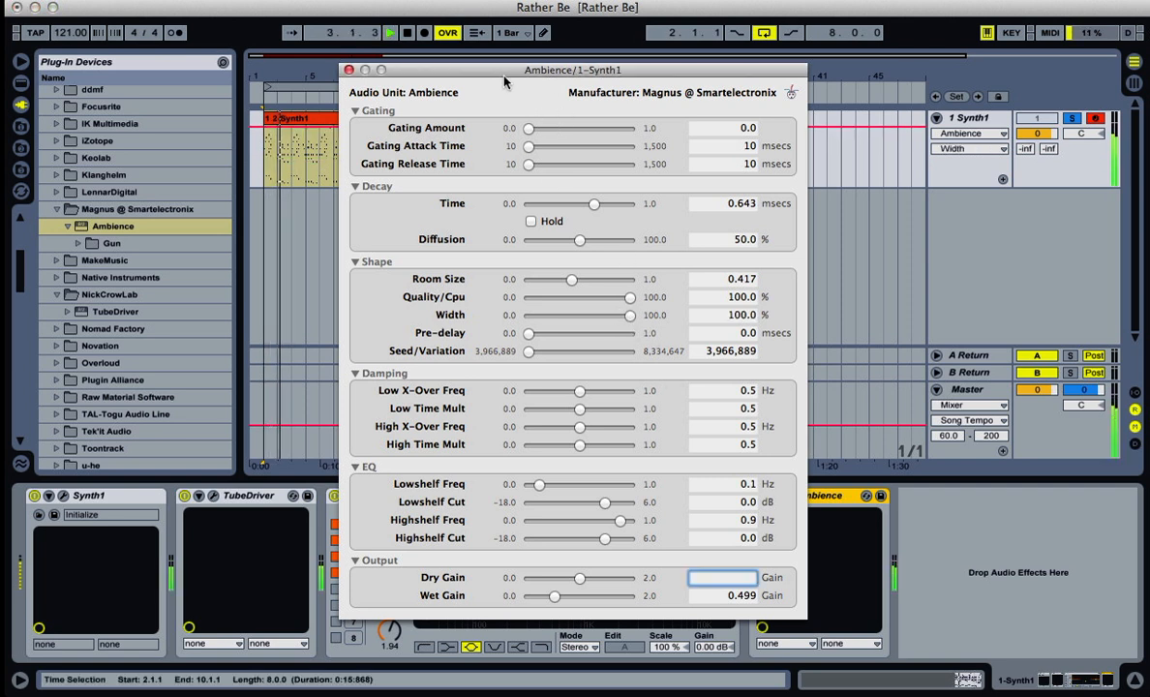
click(461, 12)
key(space)
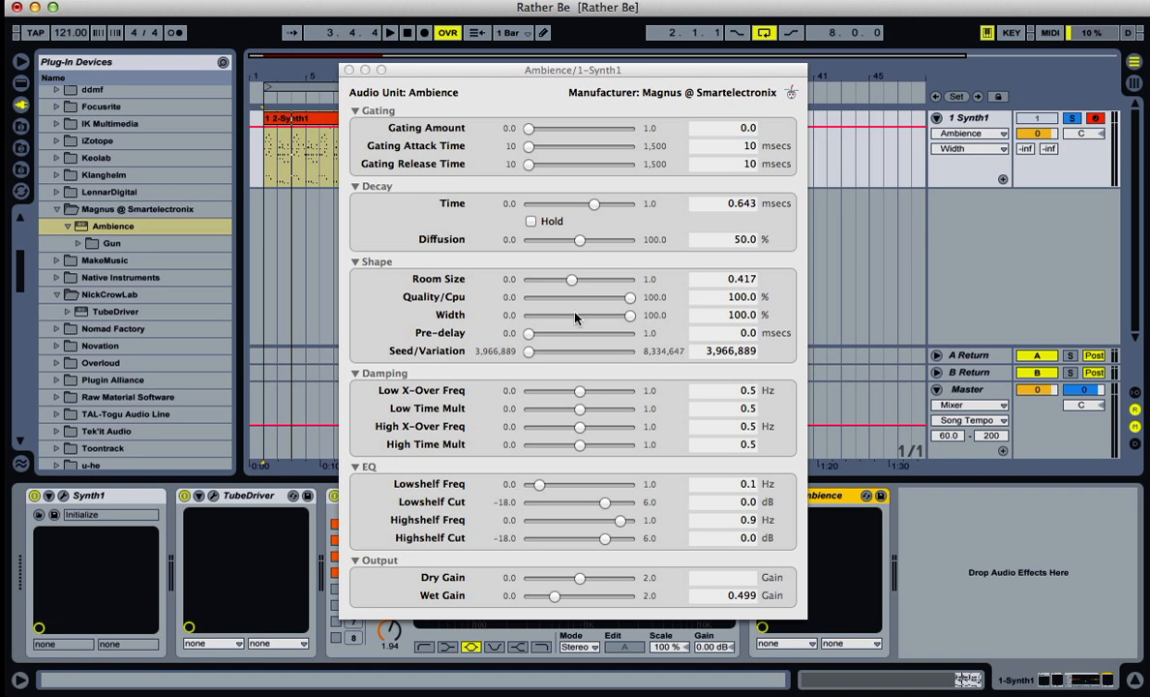
- Set Ambience's Lowshelf Cut to -18.0 dB while auditioning the clip
key(space)
drag(603, 503, 477, 508)
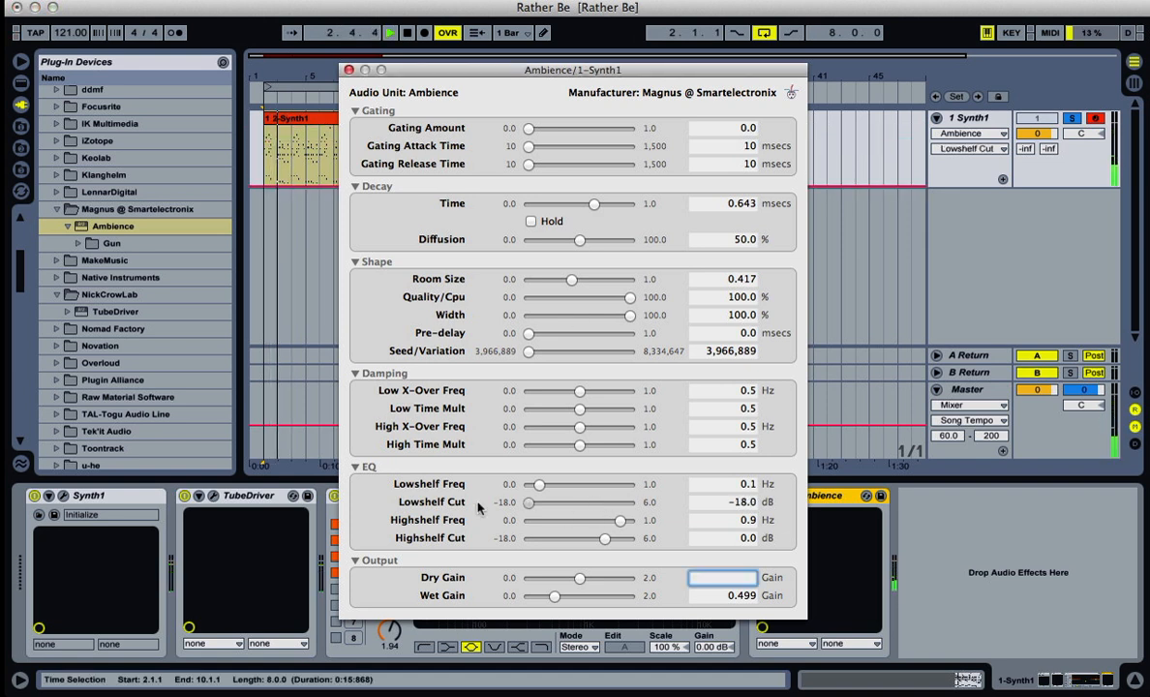
click(448, 12)
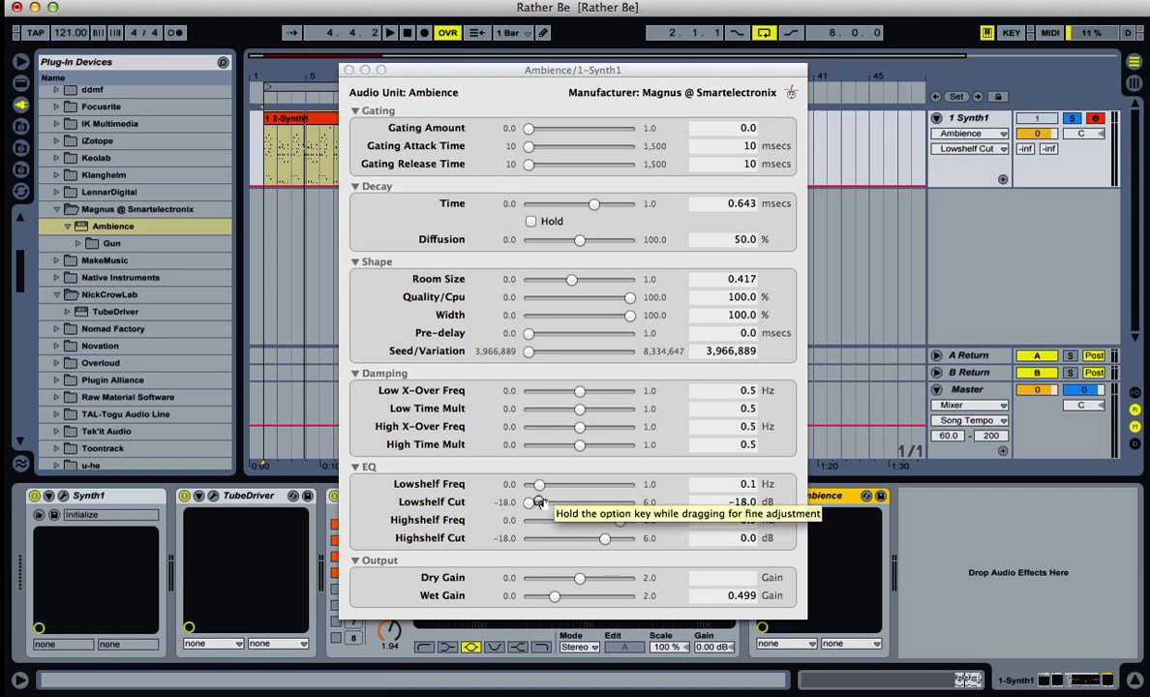
- Raise Ambience's Lowshelf Freq to 0.37 Hz and audition it with the Lowshelf Cut at -18.0 dB
key(space)
drag(537, 484, 567, 491)
click(334, 15)
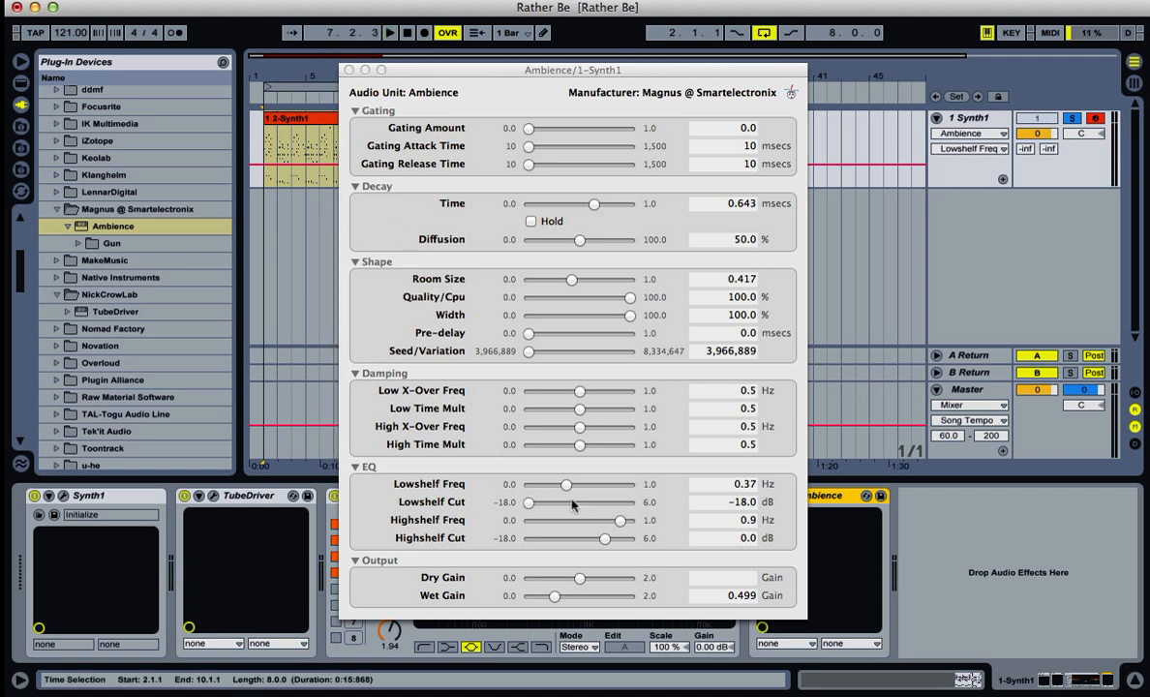
key(space)
mouse_move(529, 503)
mouse_down()
mouse_move(615, 502)
mouse_move(518, 506)
mouse_up()
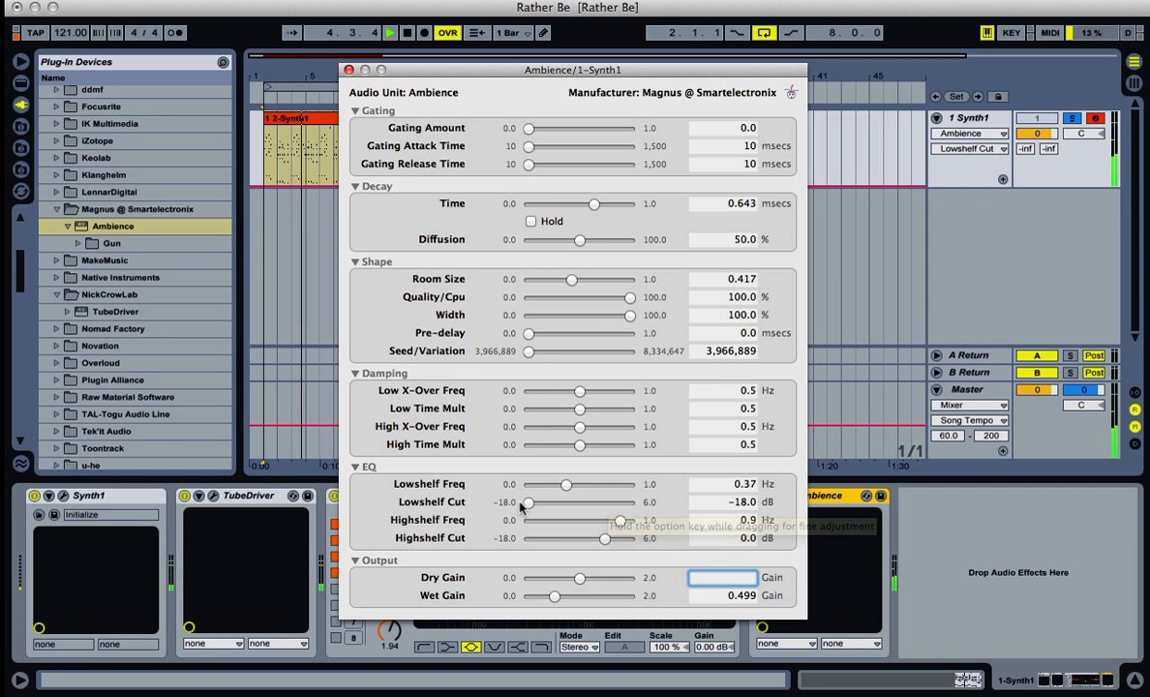
click(285, 18)
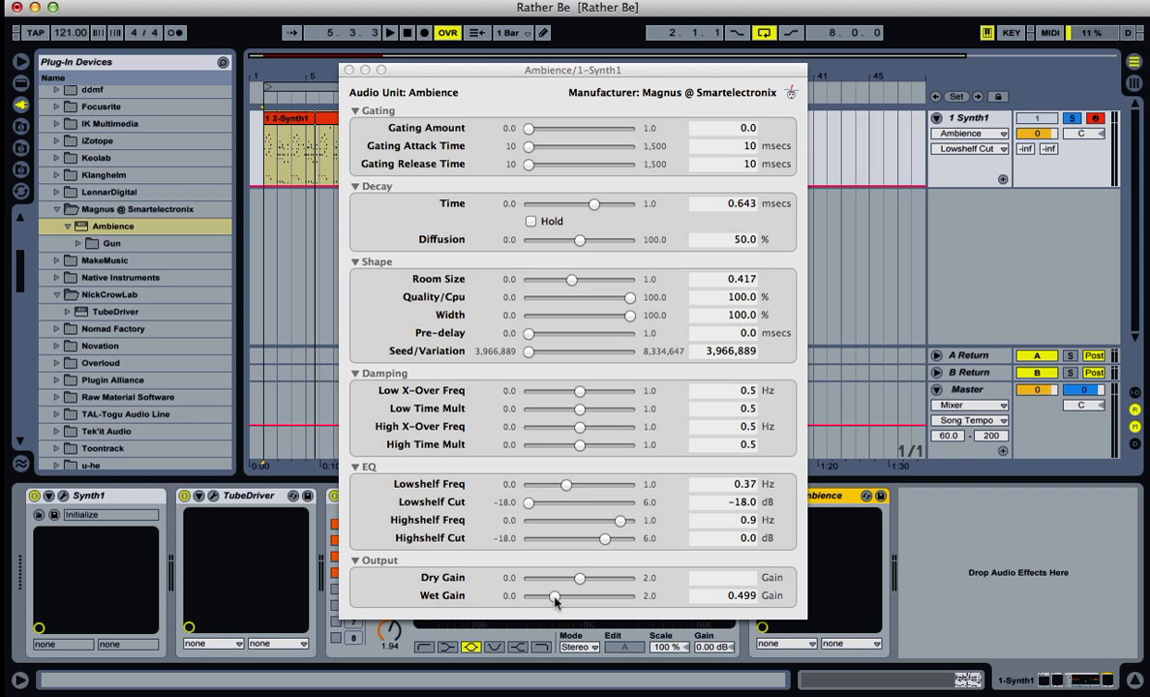
- Lower Ambience's Wet Gain to 0.079, re-enter a Dry Gain of 1.0, and close the editor
key(space)
drag(556, 600, 534, 599)
text(1)
key(Return)
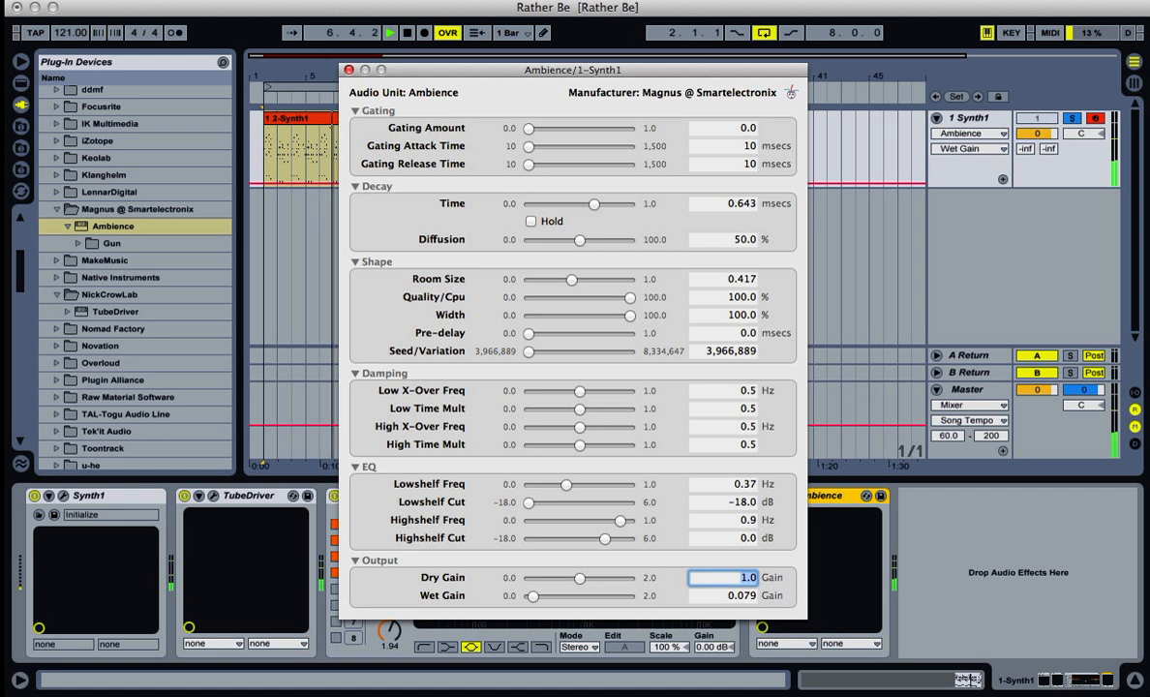
click(349, 69)
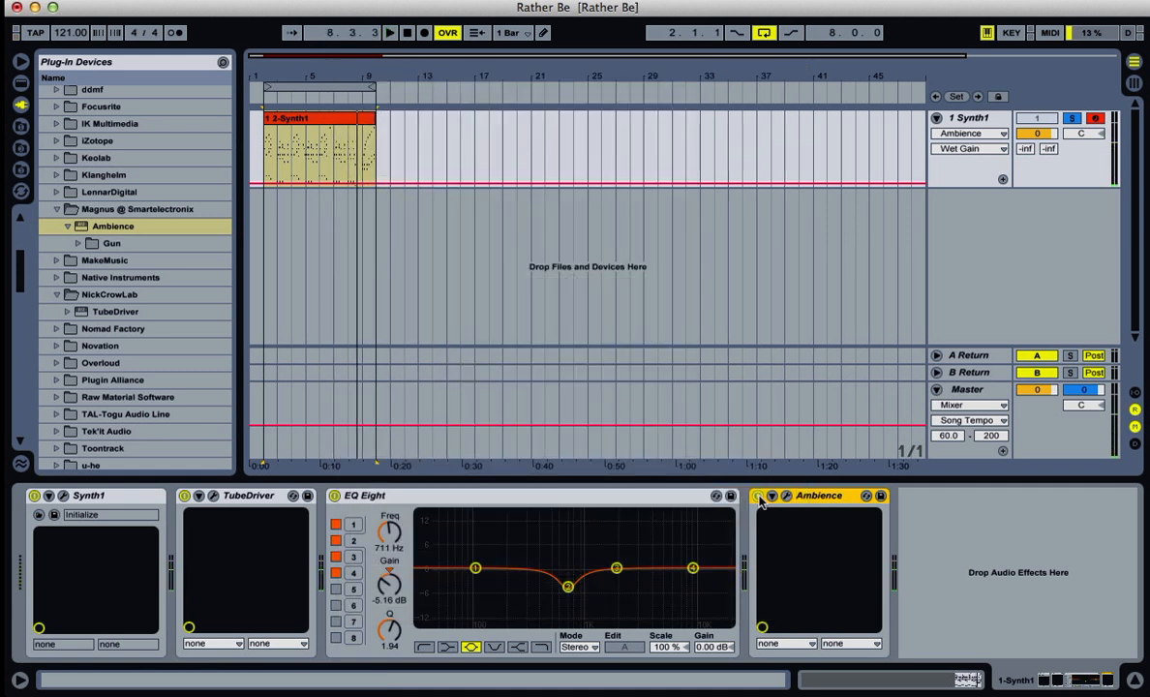
- Compare the playing clip with Ambience switched off and on, leaving it on, and stop playback
click(757, 495)
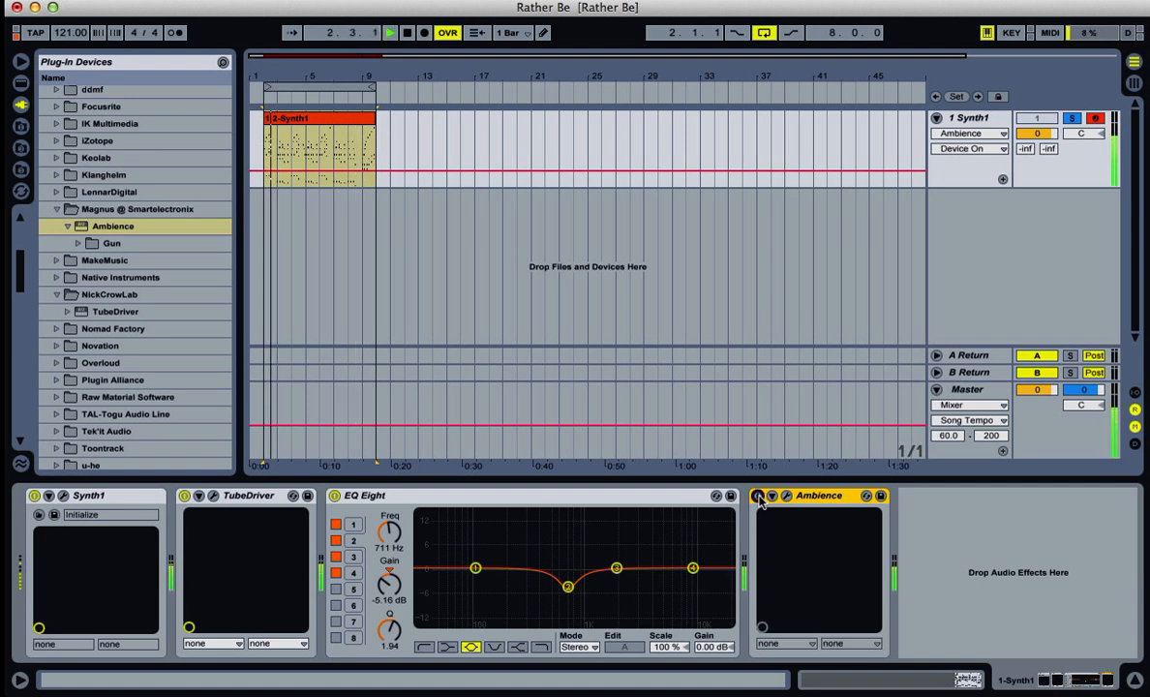
click(758, 495)
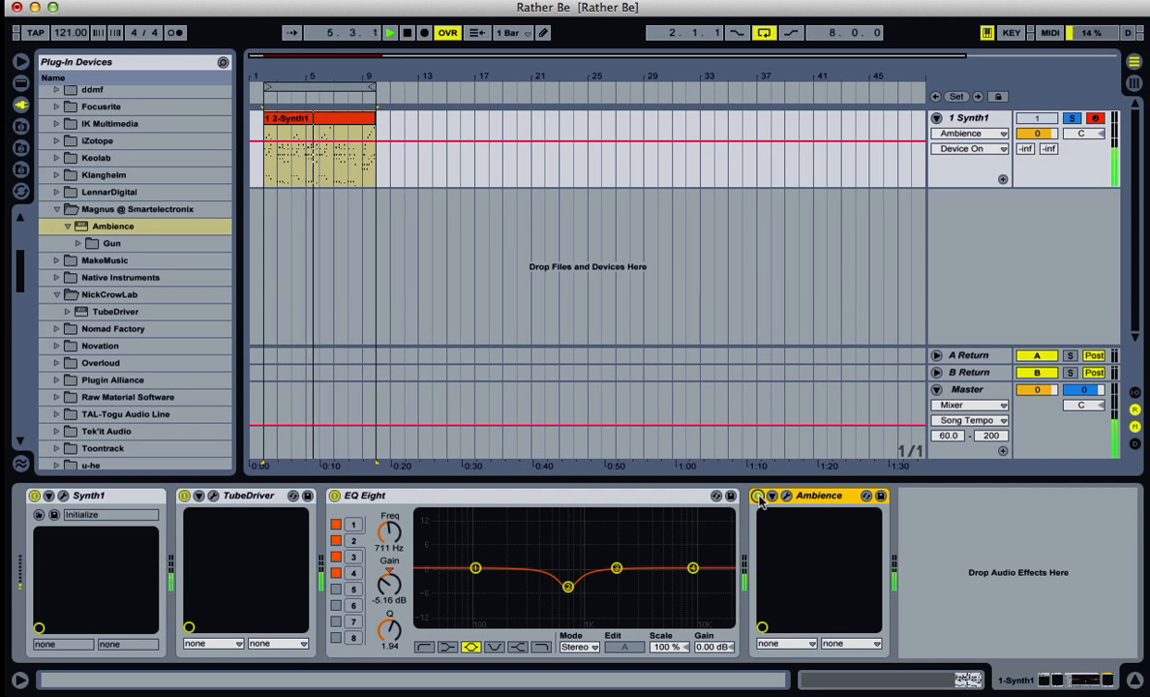
key(space)
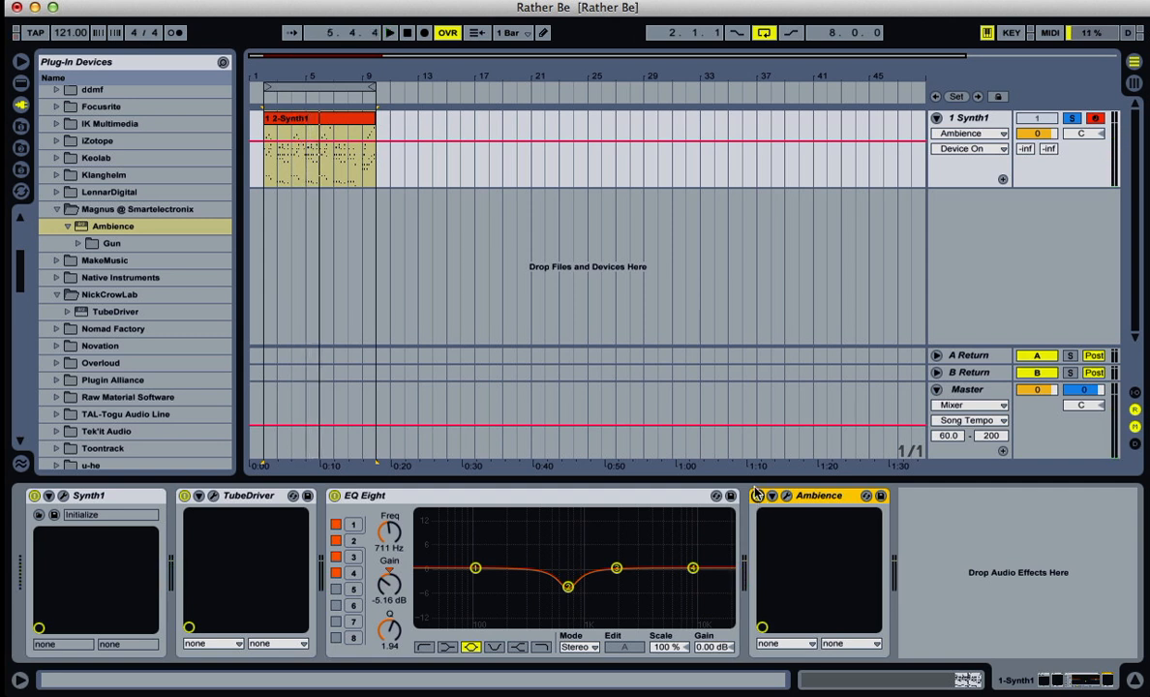